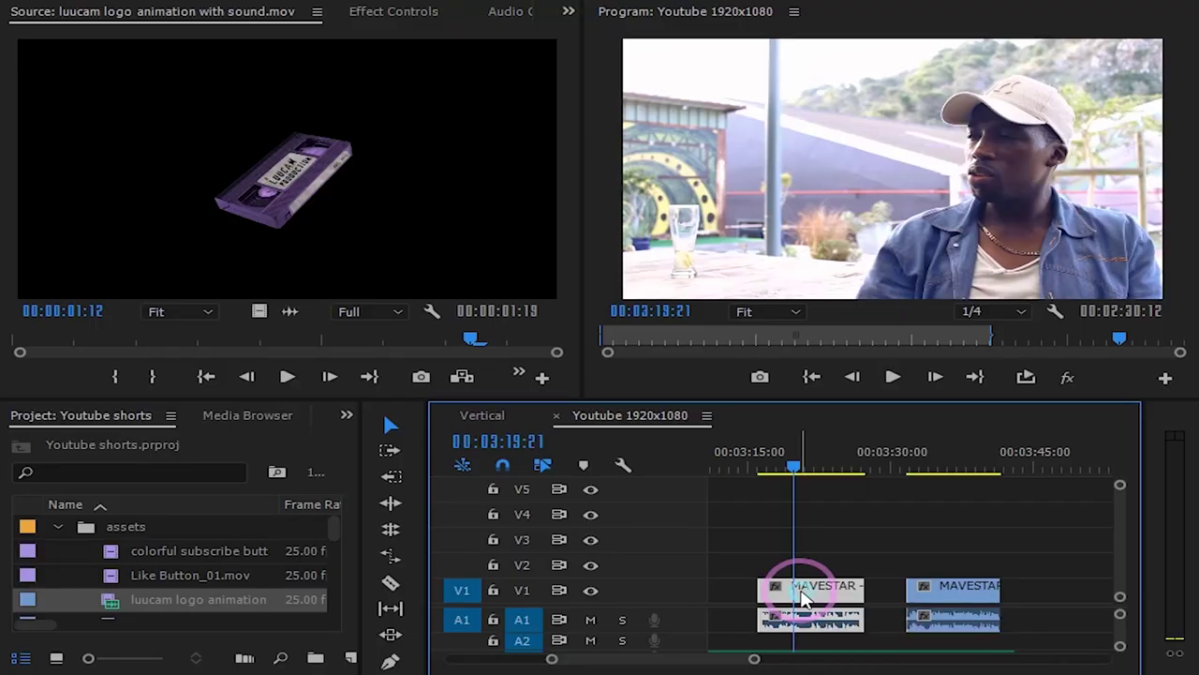
# Step: Duplicate the MAVESTAR interview clip from V1 onto V2 and apply Crop to the copy
pyautogui.moveTo(803, 600)
pyautogui.mouseDown()
pyautogui.moveTo(798, 572)
pyautogui.moveTo(803, 582)
pyautogui.mouseUp()
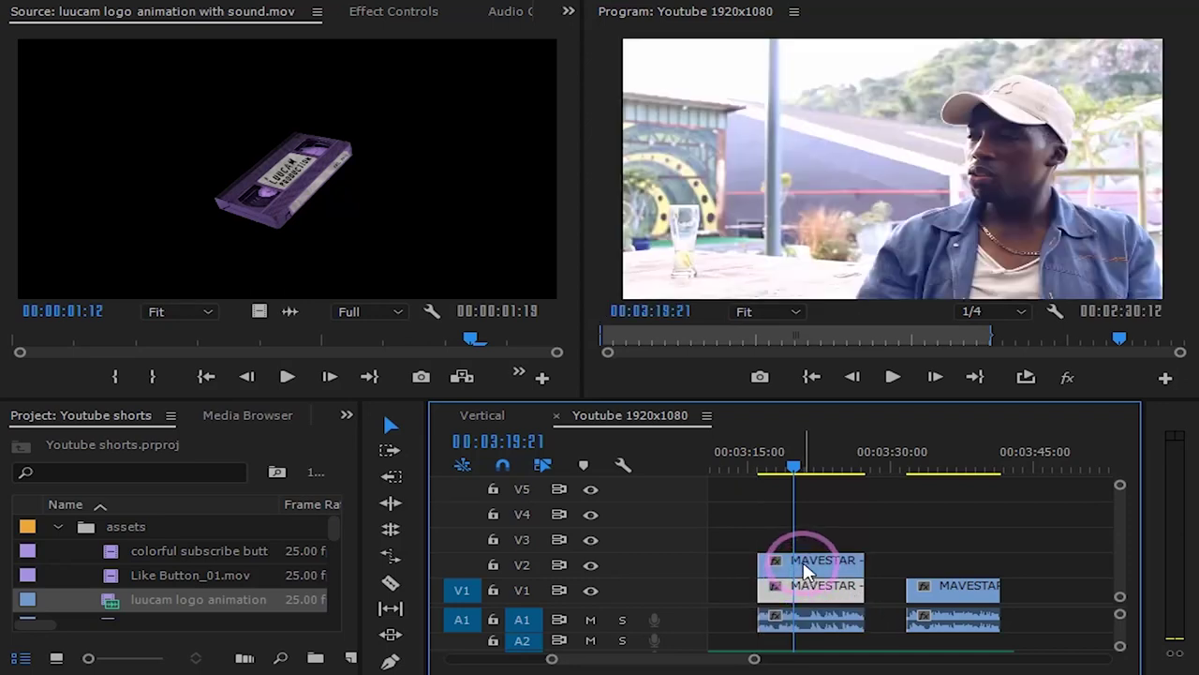
pyautogui.click(803, 571)
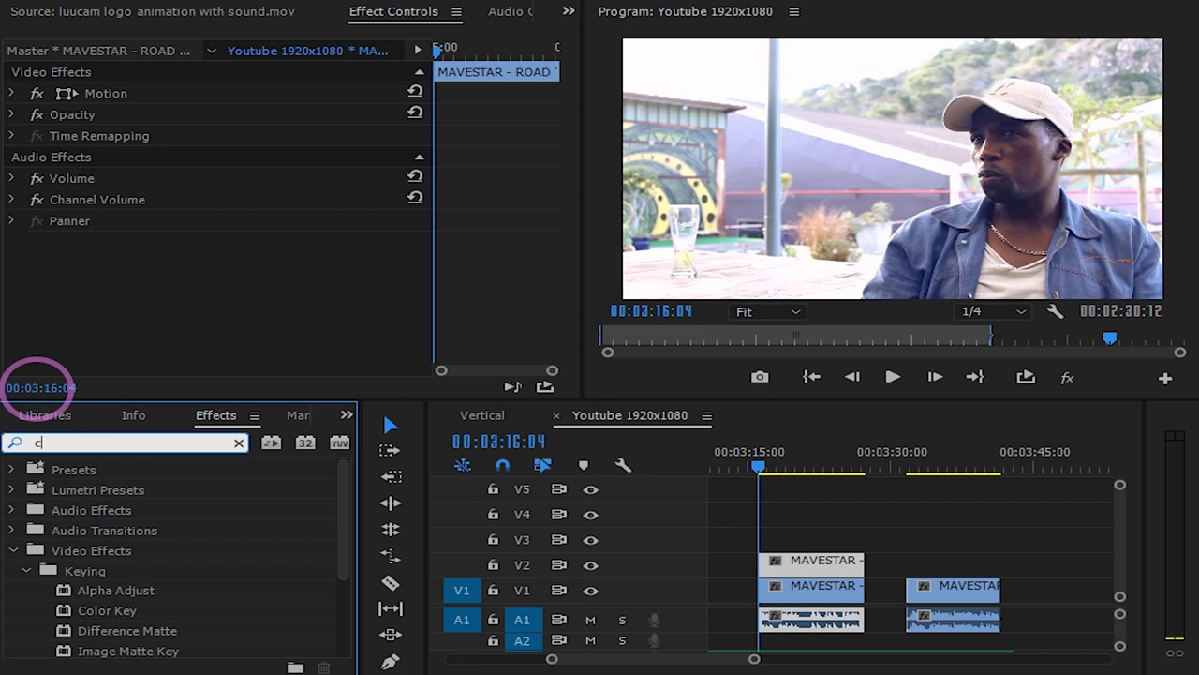
pyautogui.write('rop')
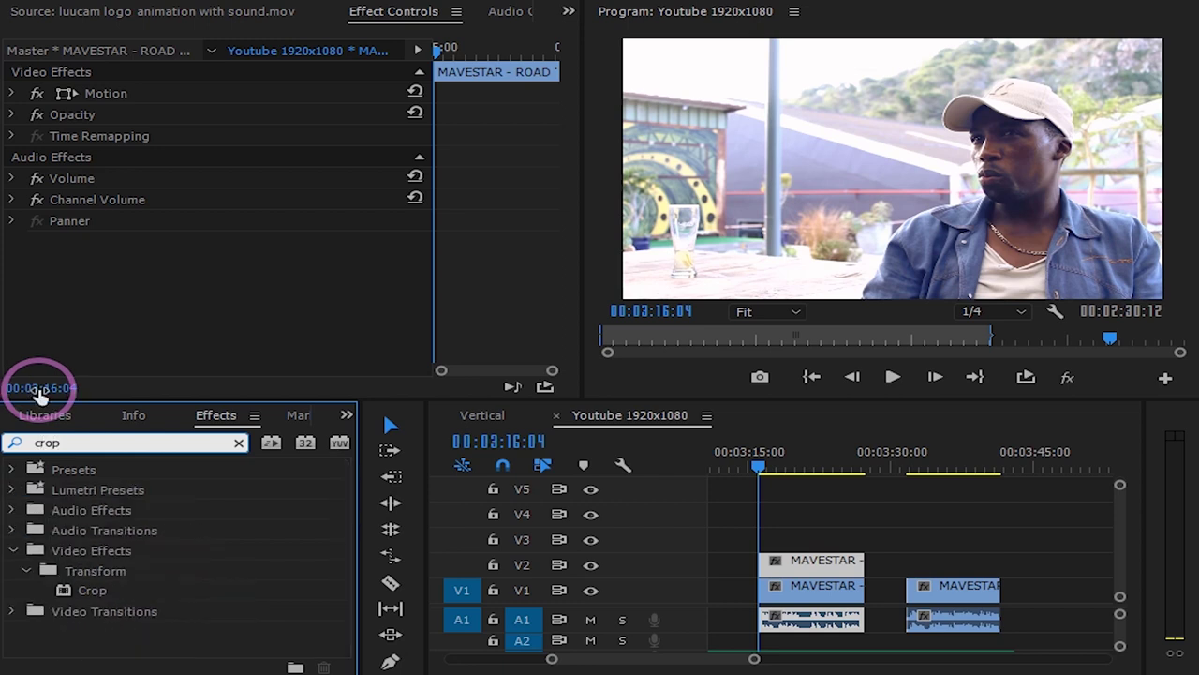
pyautogui.moveTo(92, 592); pyautogui.dragTo(828, 563)
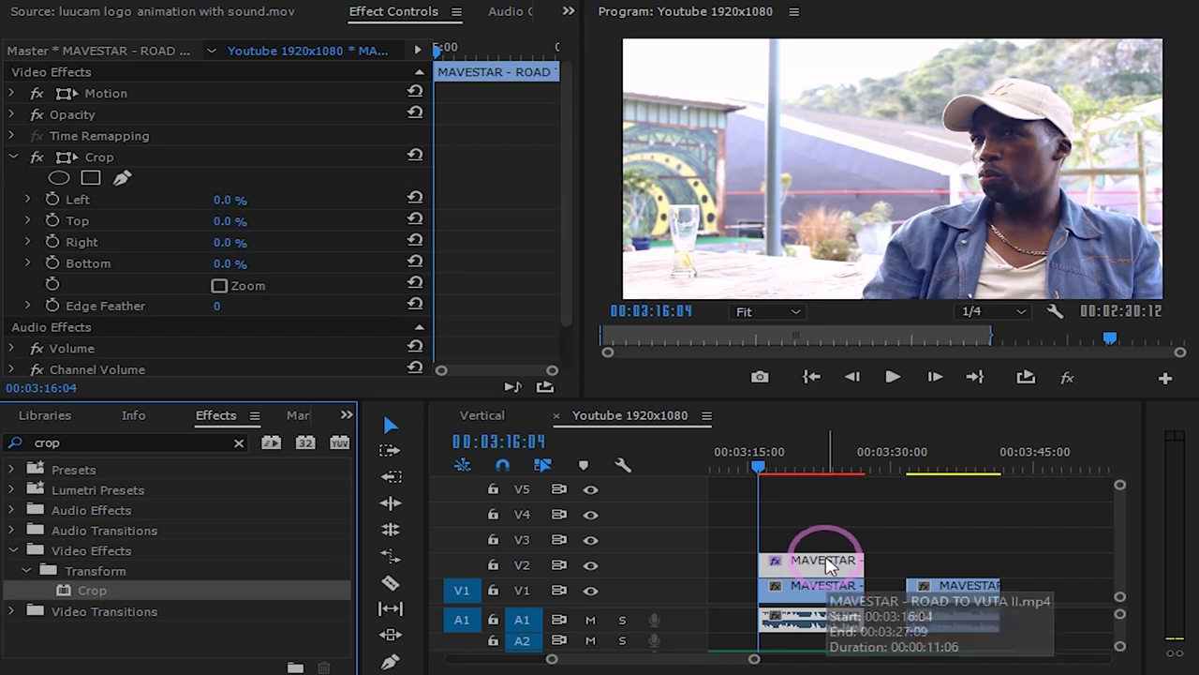
# Step: Draw a pen mask around the man's face on Crop, invert it, and set Left to 100%
pyautogui.click(122, 178)
pyautogui.scroll(-2, 183, 328)
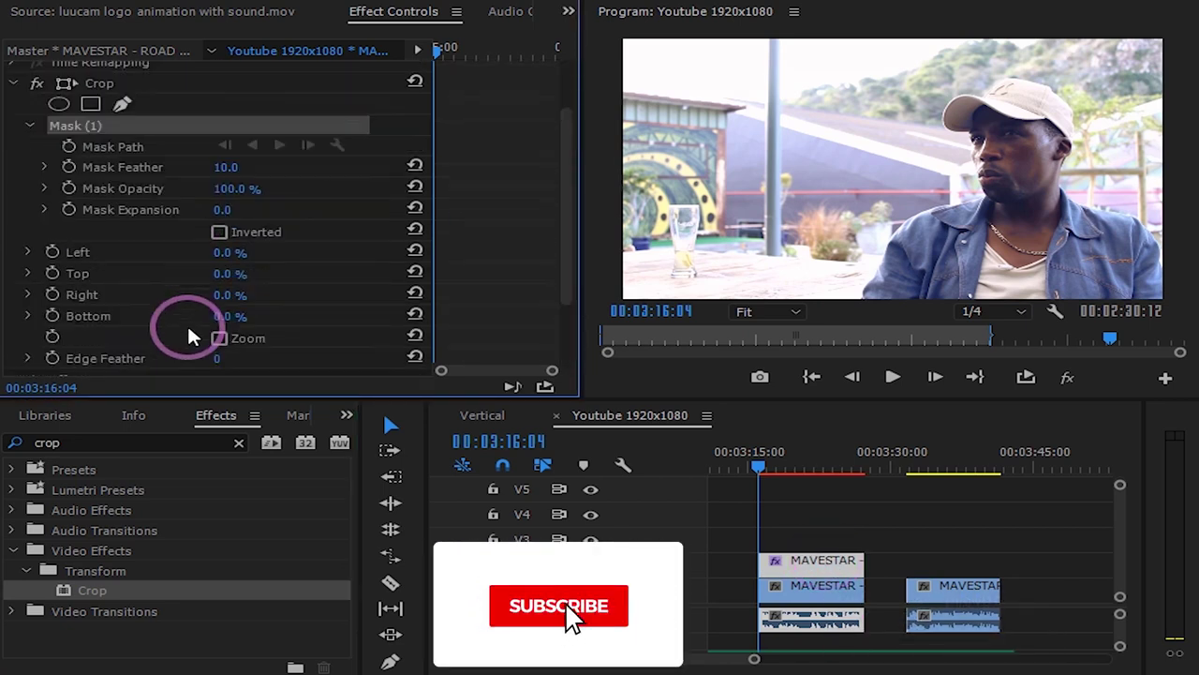
pyautogui.scroll(1, 234, 309)
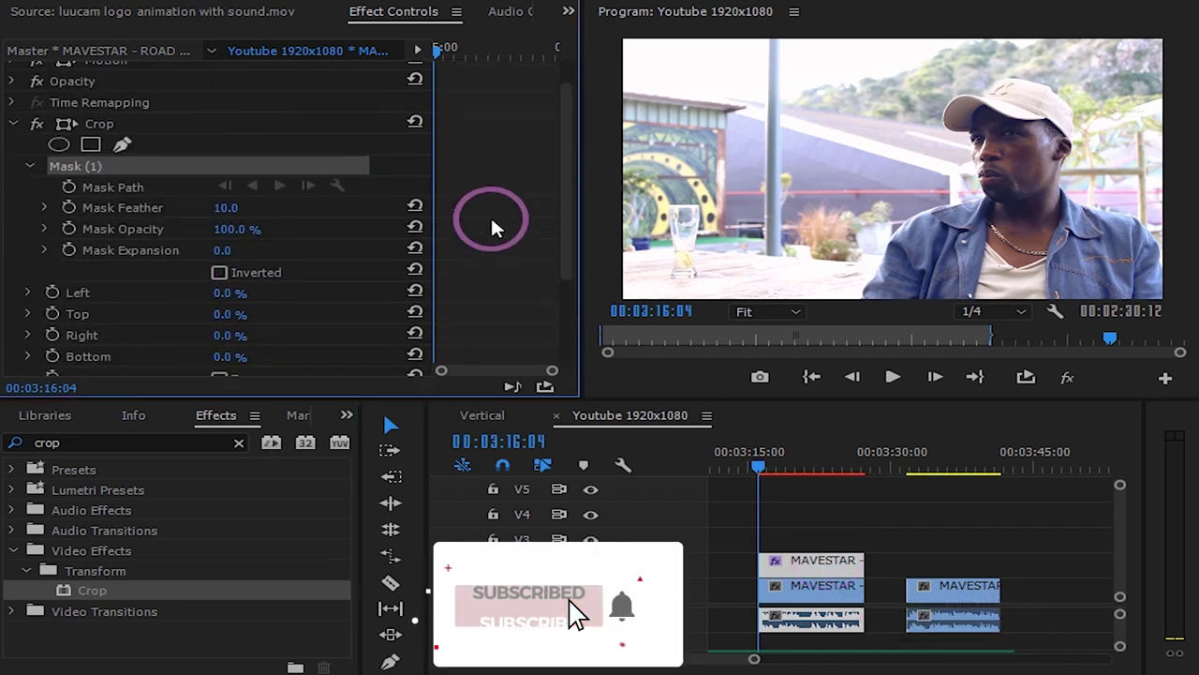
pyautogui.click(1042, 114)
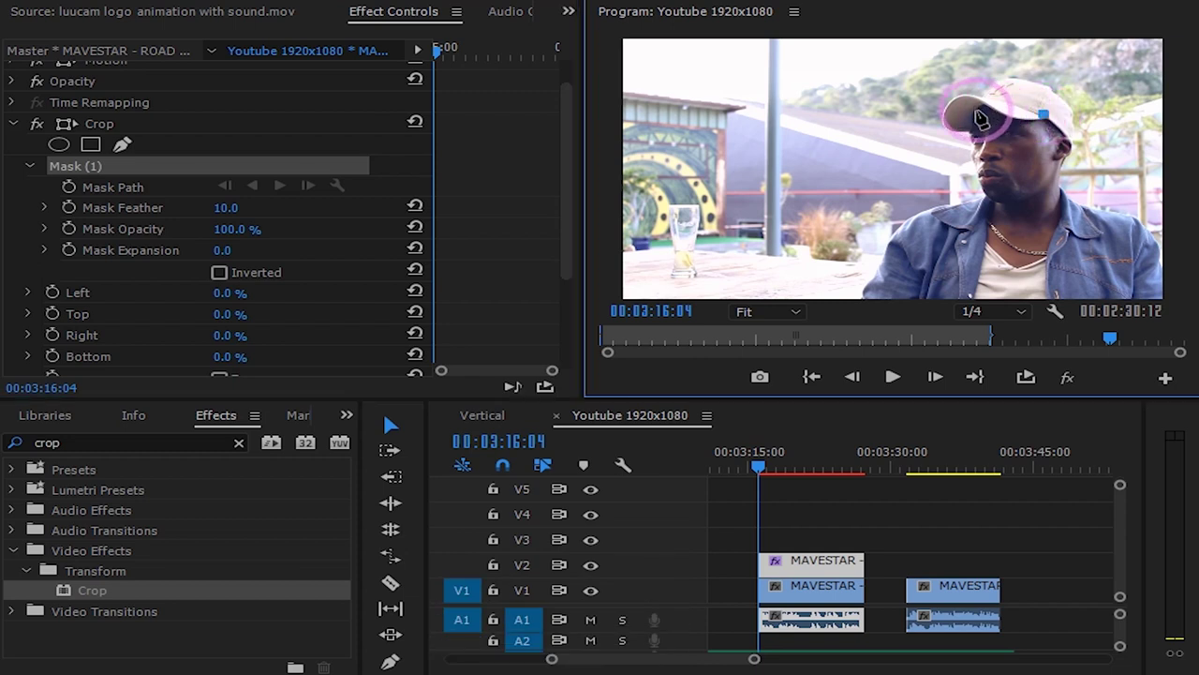
pyautogui.click(977, 118)
pyautogui.click(967, 124)
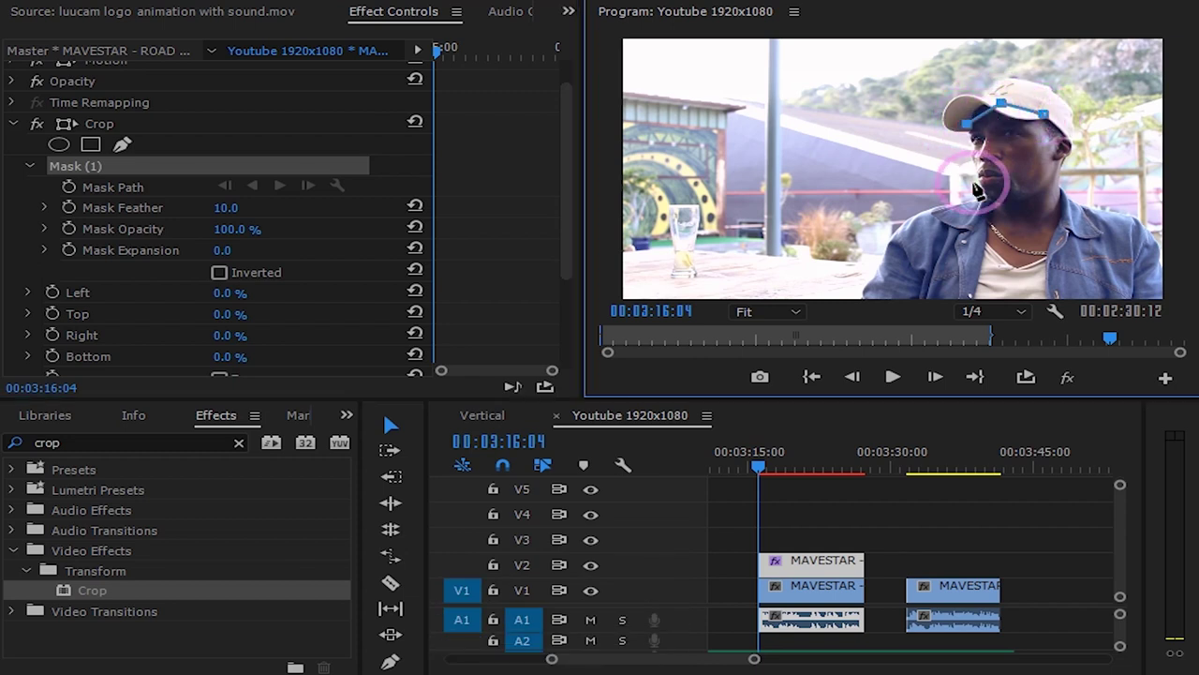
pyautogui.click(978, 202)
pyautogui.click(1018, 212)
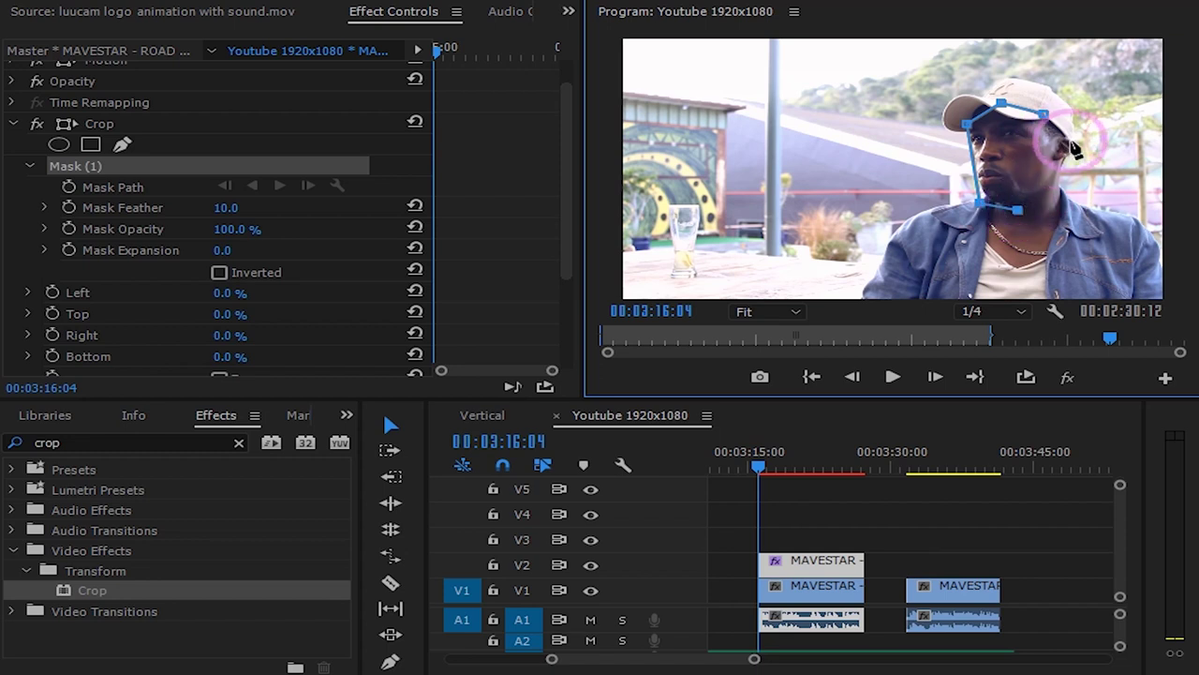
pyautogui.click(1071, 143)
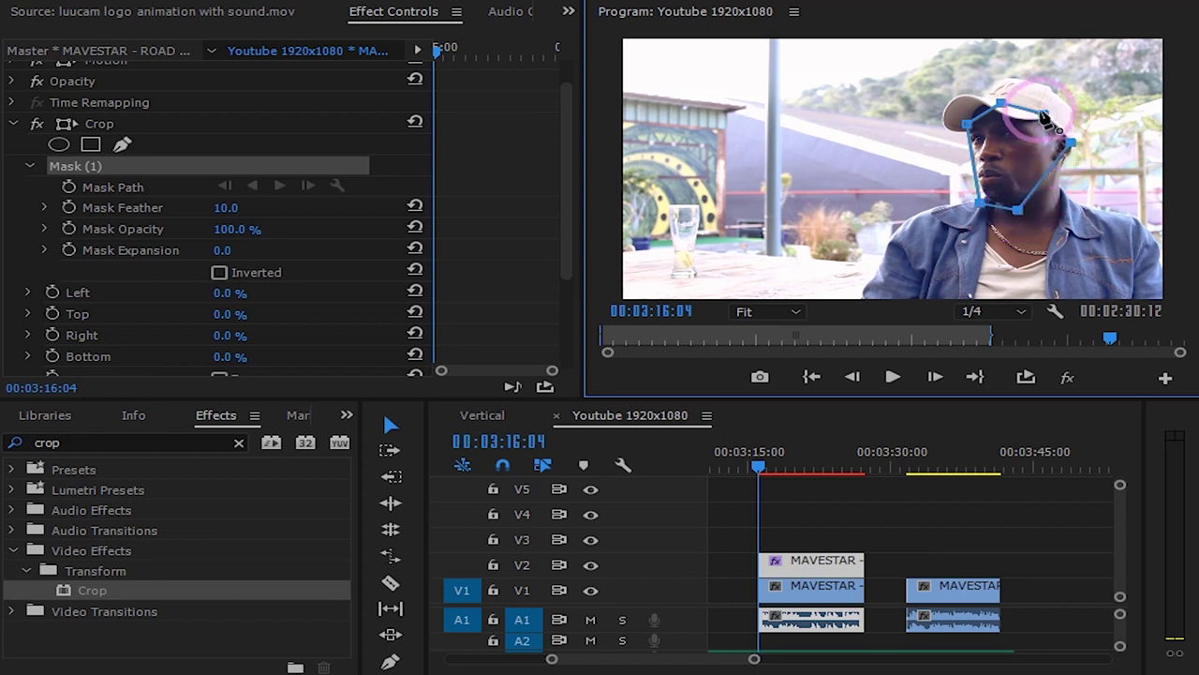
pyautogui.click(219, 272)
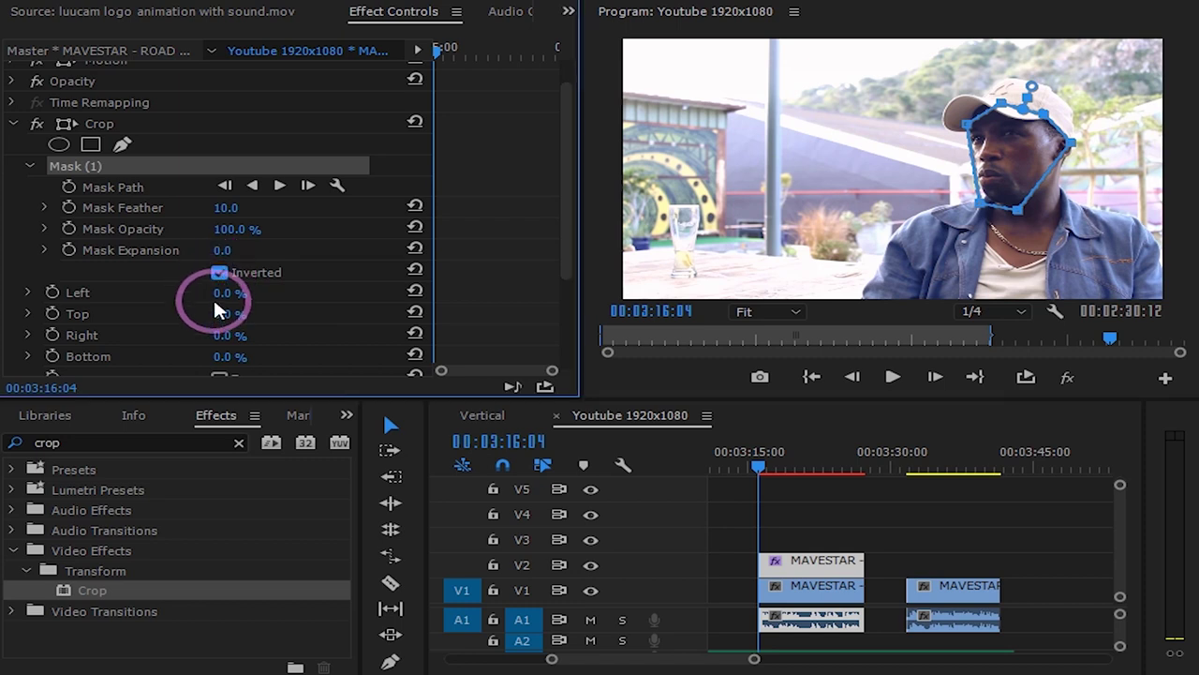
pyautogui.moveTo(225, 293)
pyautogui.mouseDown()
pyautogui.moveTo(490, 287)
pyautogui.moveTo(244, 293)
pyautogui.mouseUp()
# Step: Apply the Stylize Mosaic effect to the copied face clip on V2
pyautogui.doubleClick(47, 442)
pyautogui.write('mo')
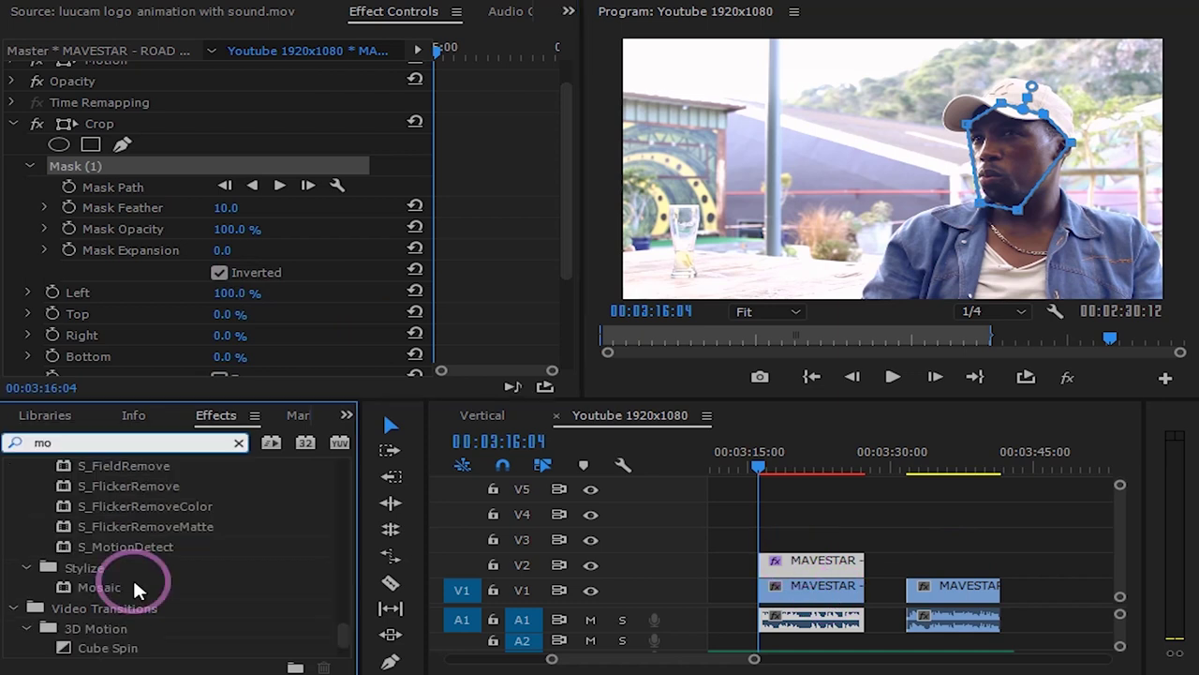
pyautogui.click(103, 585)
pyautogui.moveTo(104, 585); pyautogui.dragTo(819, 564)
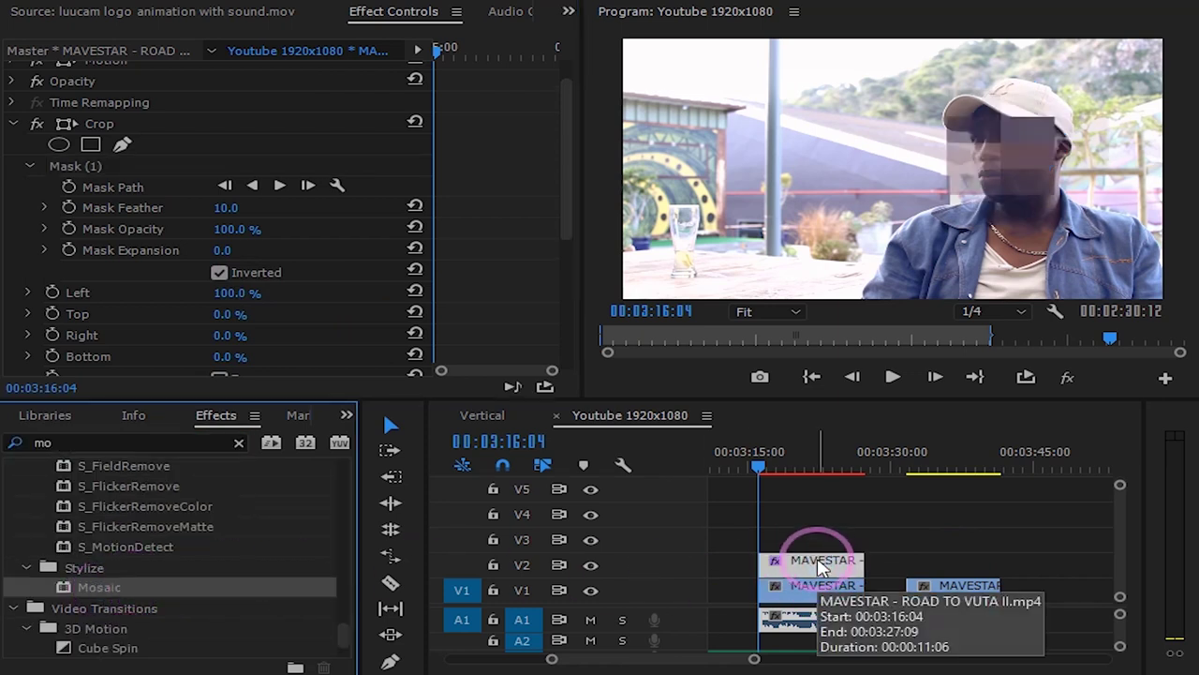
# Step: Set Mosaic's Horizontal Blocks to 10 to pixelate the face
pyautogui.scroll(-5, 192, 228)
pyautogui.click(192, 228)
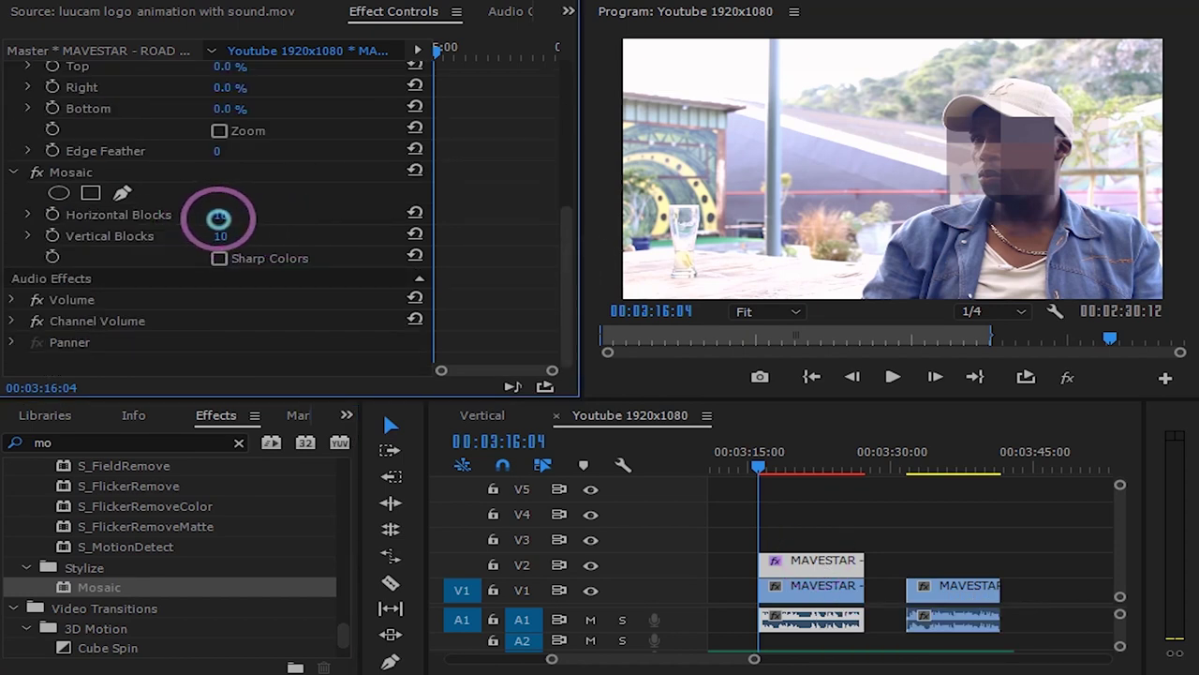
pyautogui.moveTo(214, 219); pyautogui.dragTo(211, 220)
pyautogui.click(236, 216)
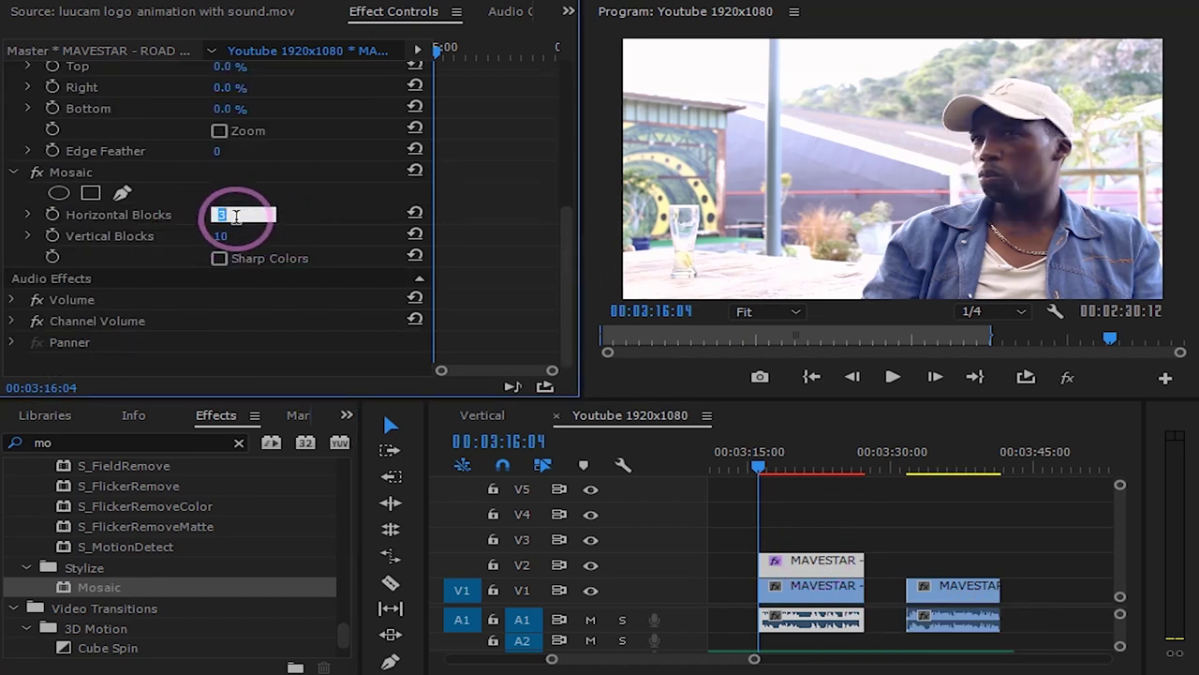
pyautogui.click(301, 216)
pyautogui.click(223, 219)
pyautogui.moveTo(218, 216); pyautogui.dragTo(244, 215)
# Step: At a later frame, select Mask (1) and pull its lower-left point outward over the face
pyautogui.click(771, 477)
pyautogui.scroll(4, 110, 141)
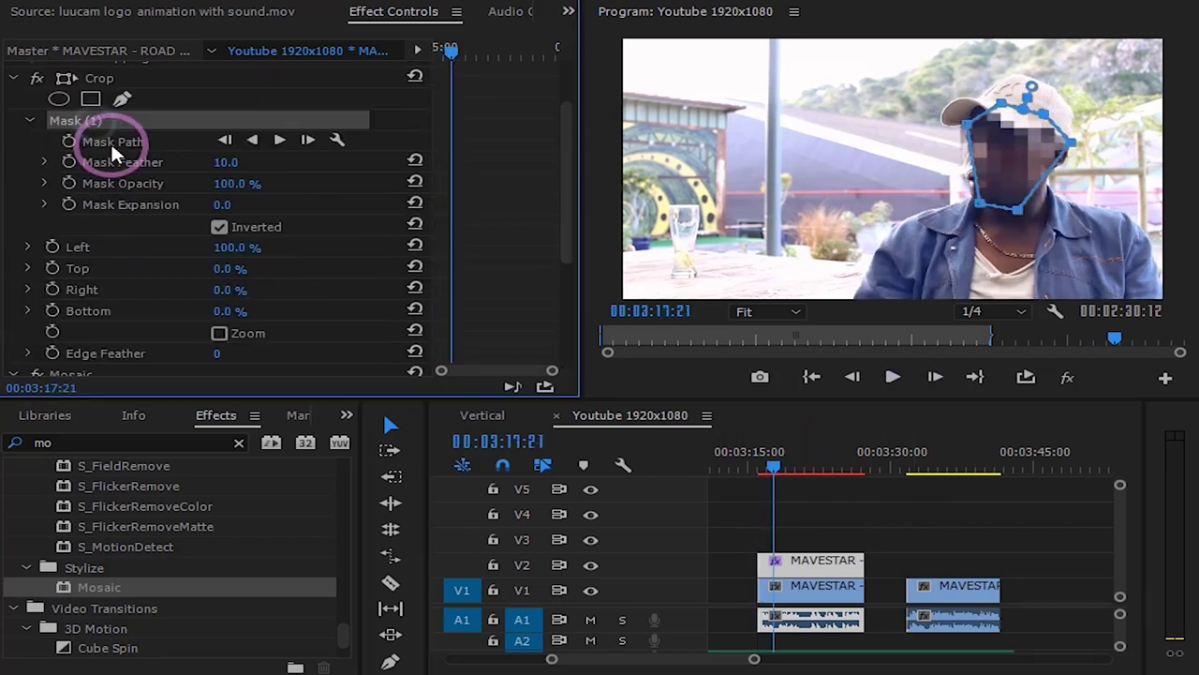
pyautogui.click(113, 135)
pyautogui.click(89, 117)
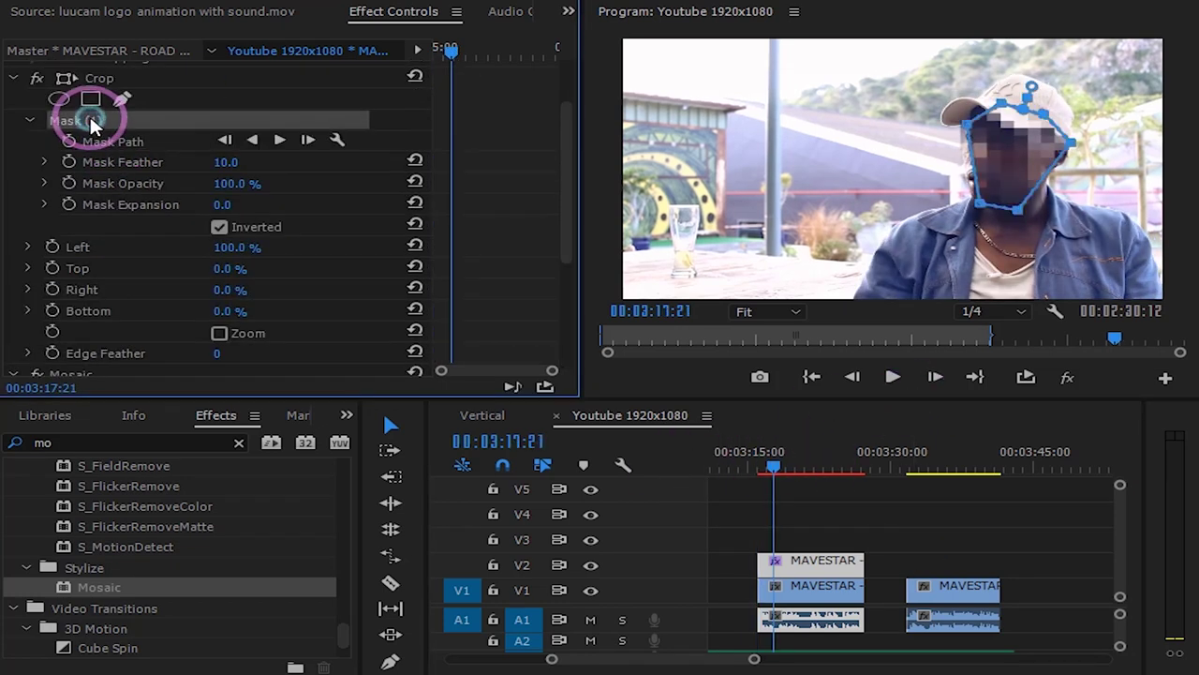
pyautogui.click(965, 130)
pyautogui.click(968, 127)
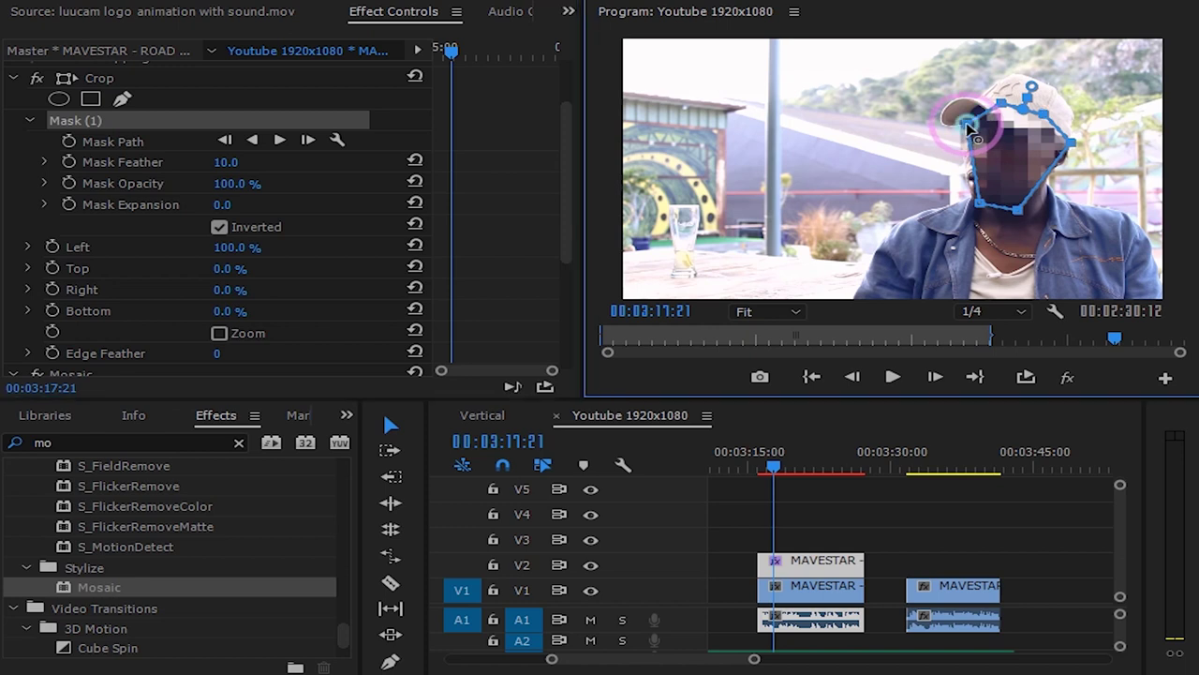
pyautogui.click(982, 206)
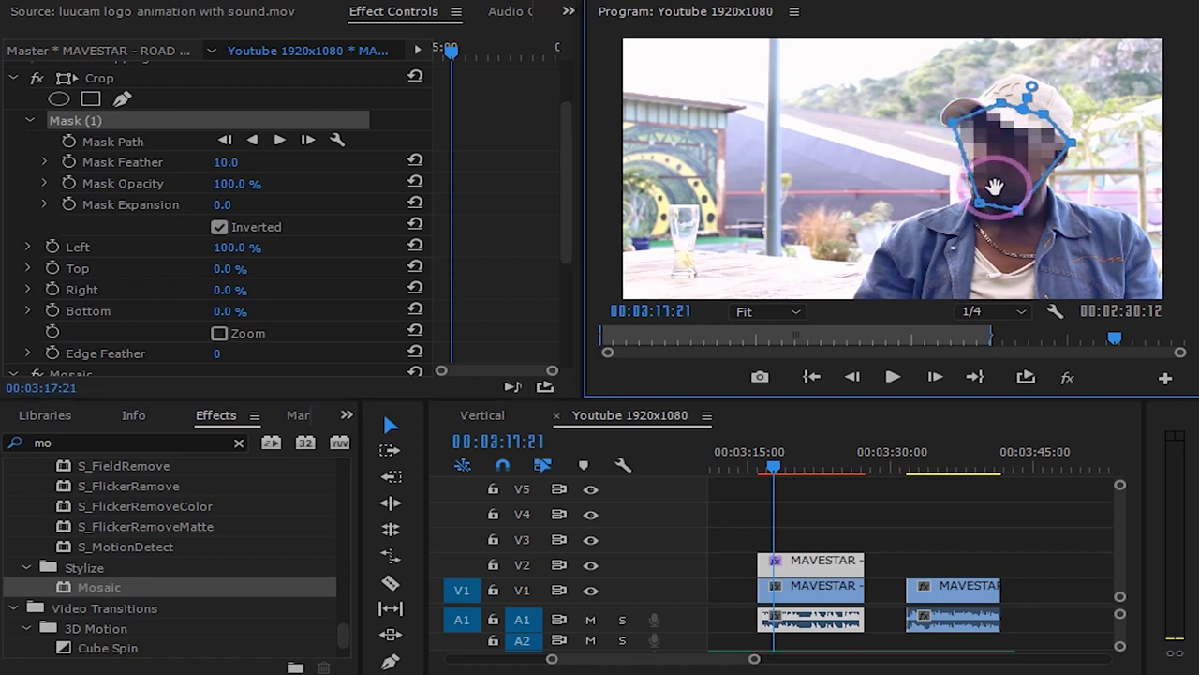
pyautogui.moveTo(980, 208); pyautogui.dragTo(947, 200)
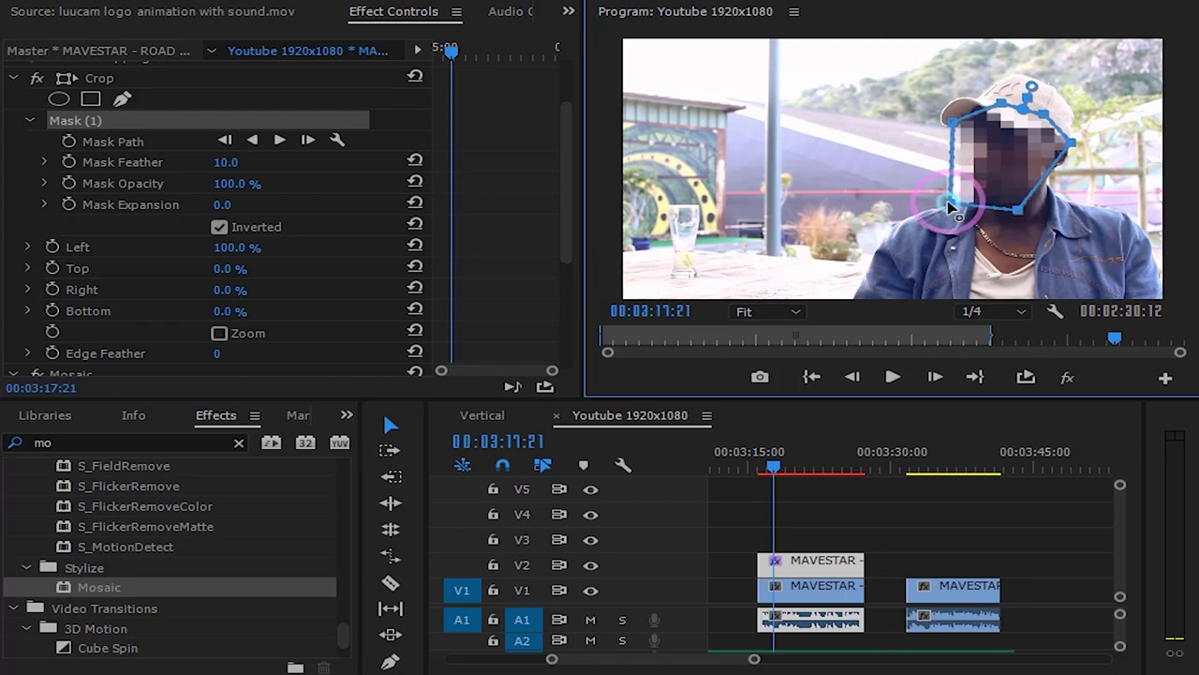
# Step: Move the bottom mask point right to follow the face, then return to the clip start
pyautogui.click(959, 115)
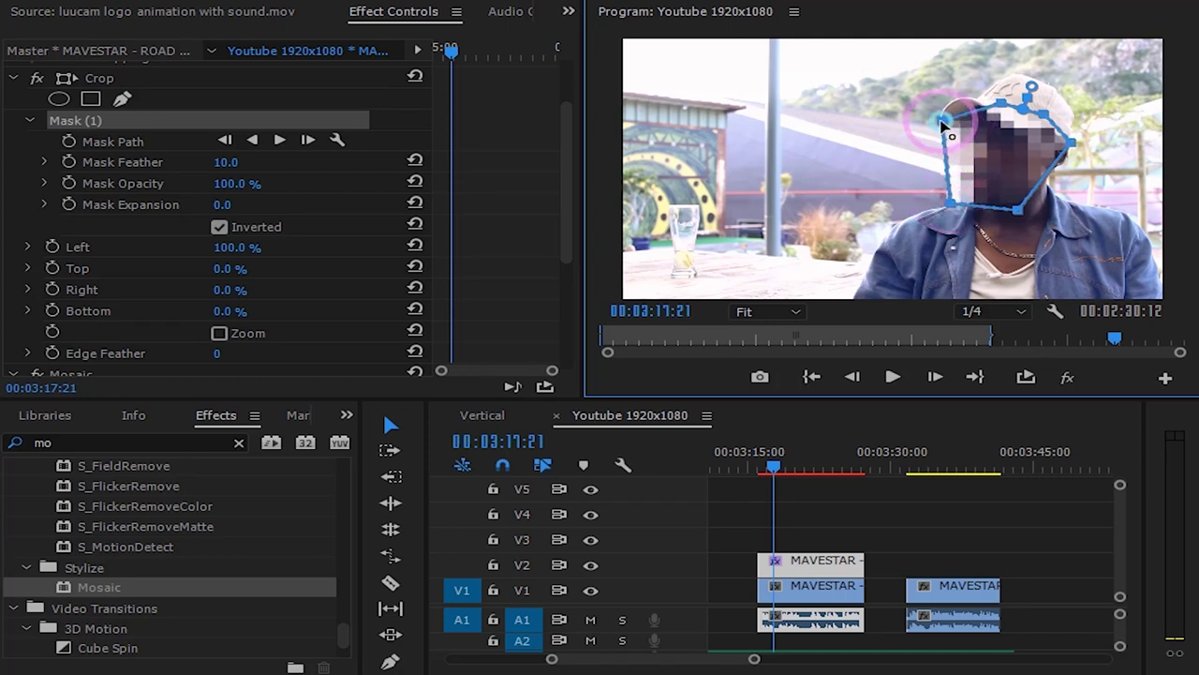
pyautogui.click(1077, 145)
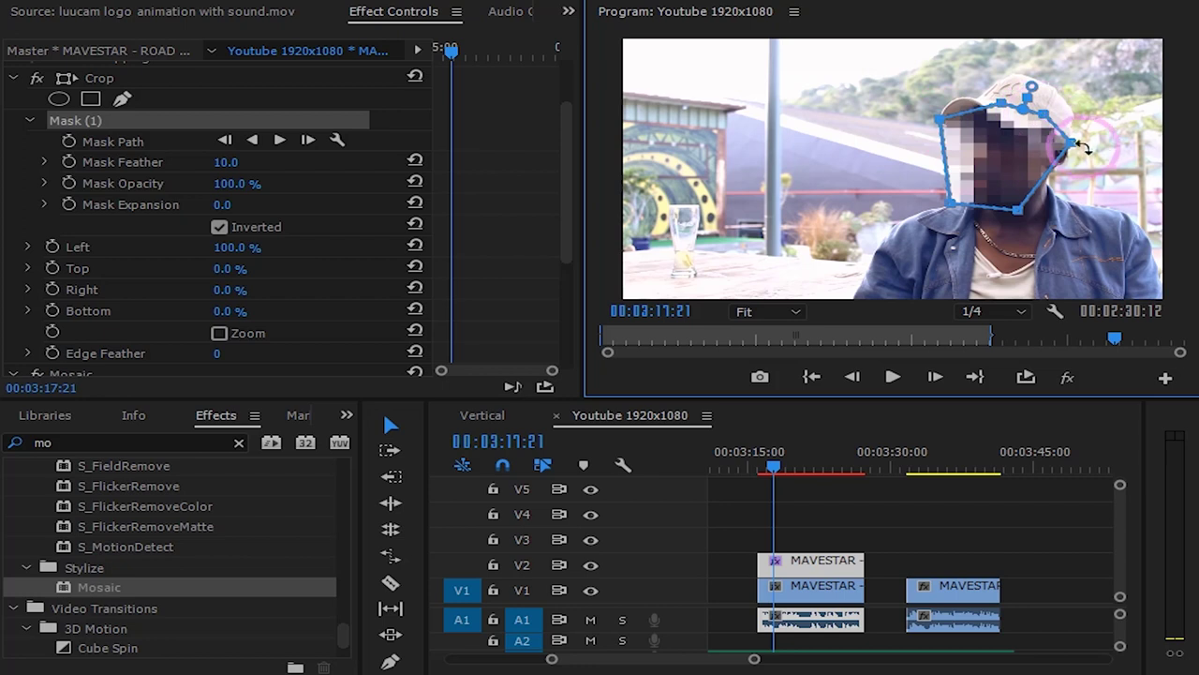
pyautogui.click(1017, 208)
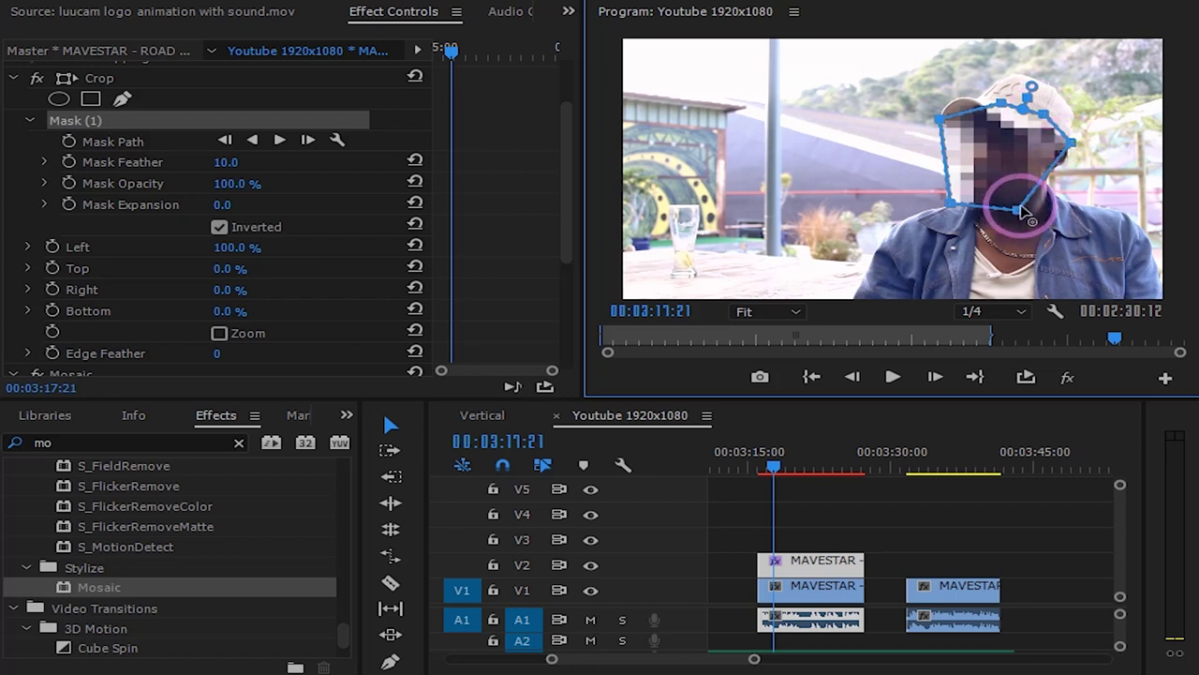
pyautogui.moveTo(1020, 213); pyautogui.dragTo(1048, 219)
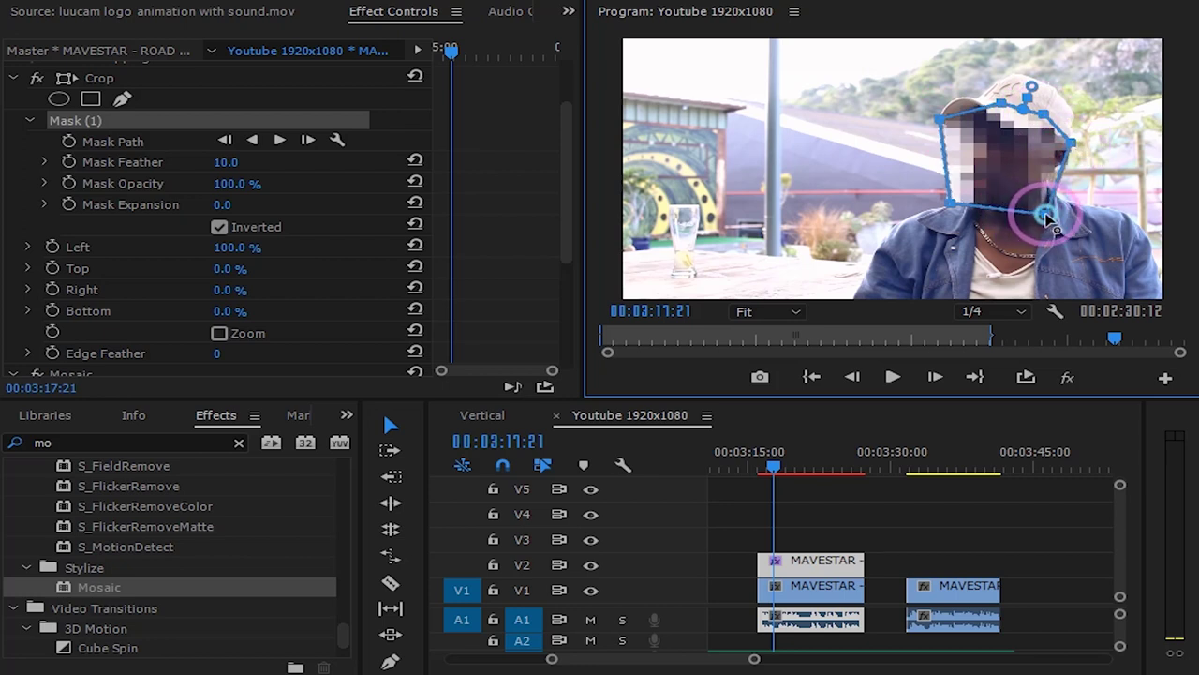
pyautogui.click(955, 206)
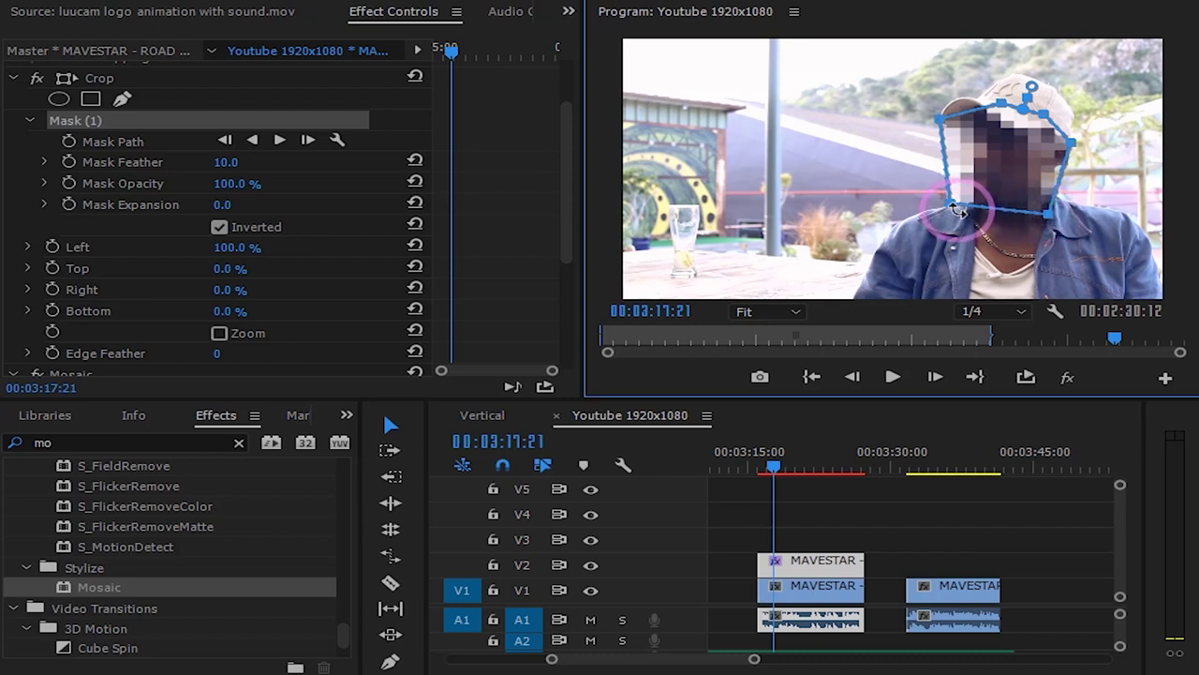
pyautogui.click(991, 148)
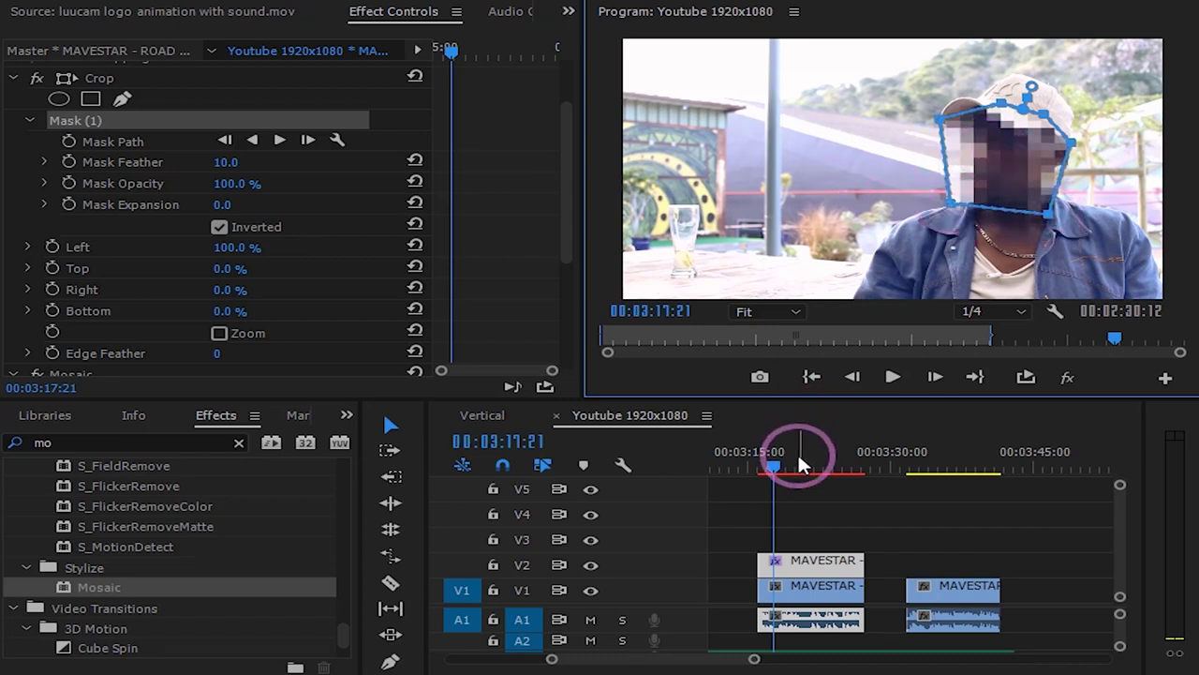
pyautogui.moveTo(450, 41); pyautogui.dragTo(419, 68)
pyautogui.click(831, 598)
pyautogui.click(823, 562)
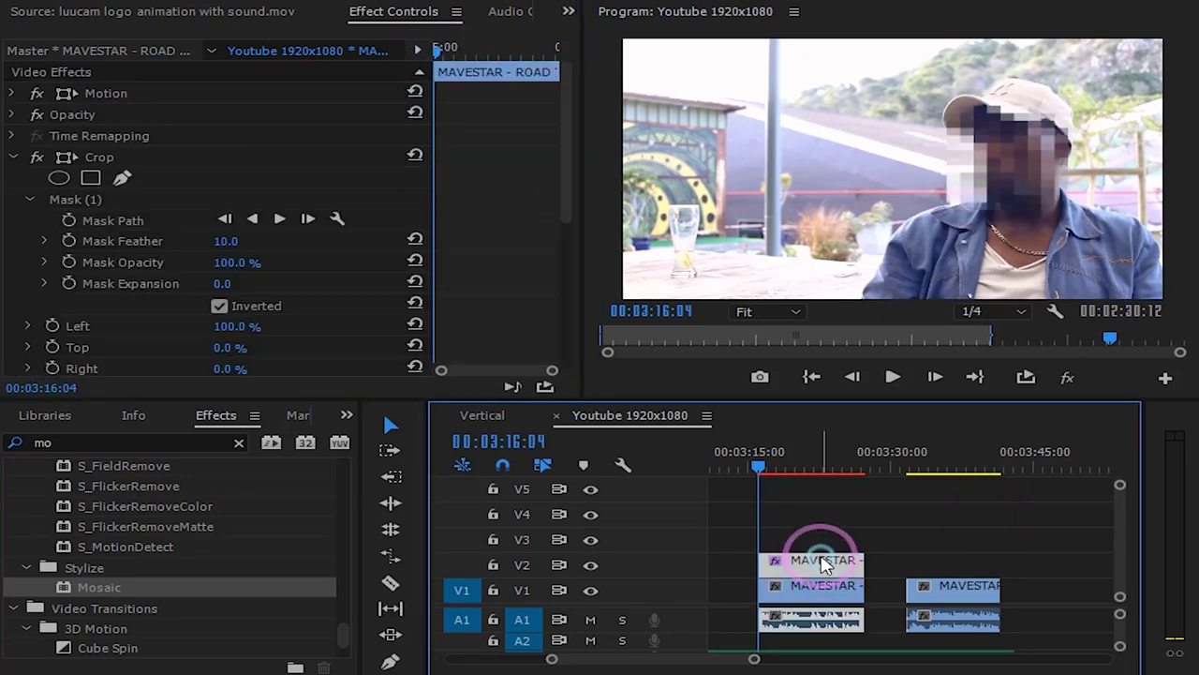
# Step: Create a black 1920x1080 matte named Color Matte and place it on V2
pyautogui.click(134, 616)
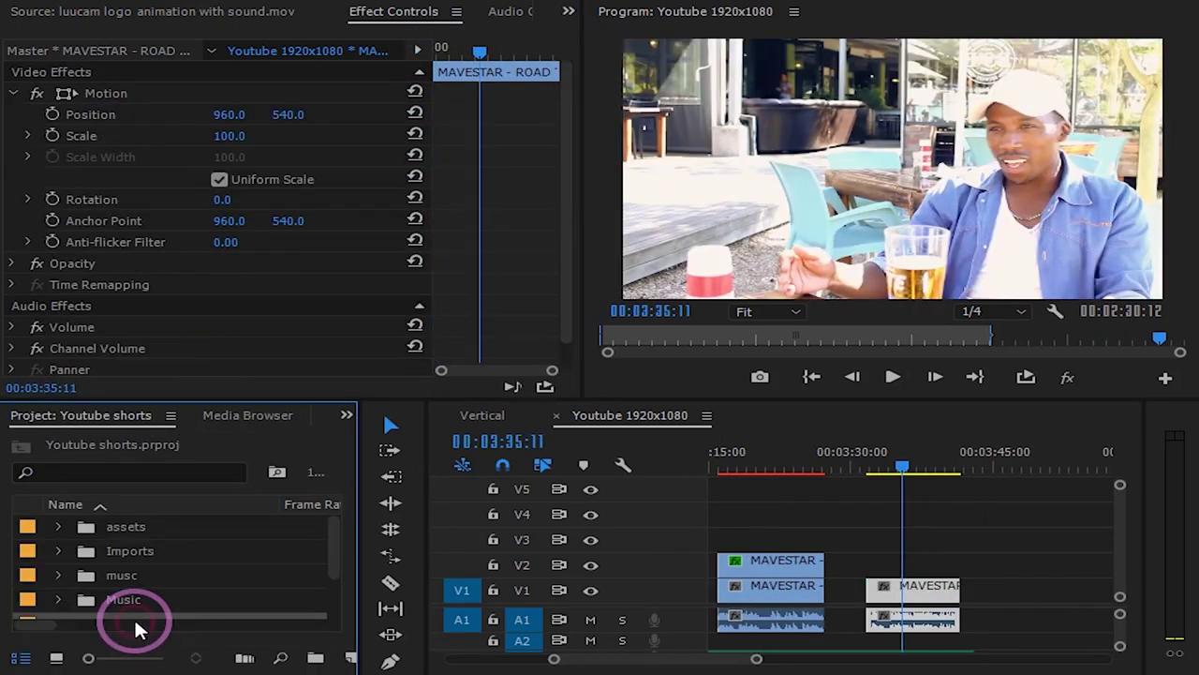
pyautogui.click(176, 588)
pyautogui.rightClick(178, 592)
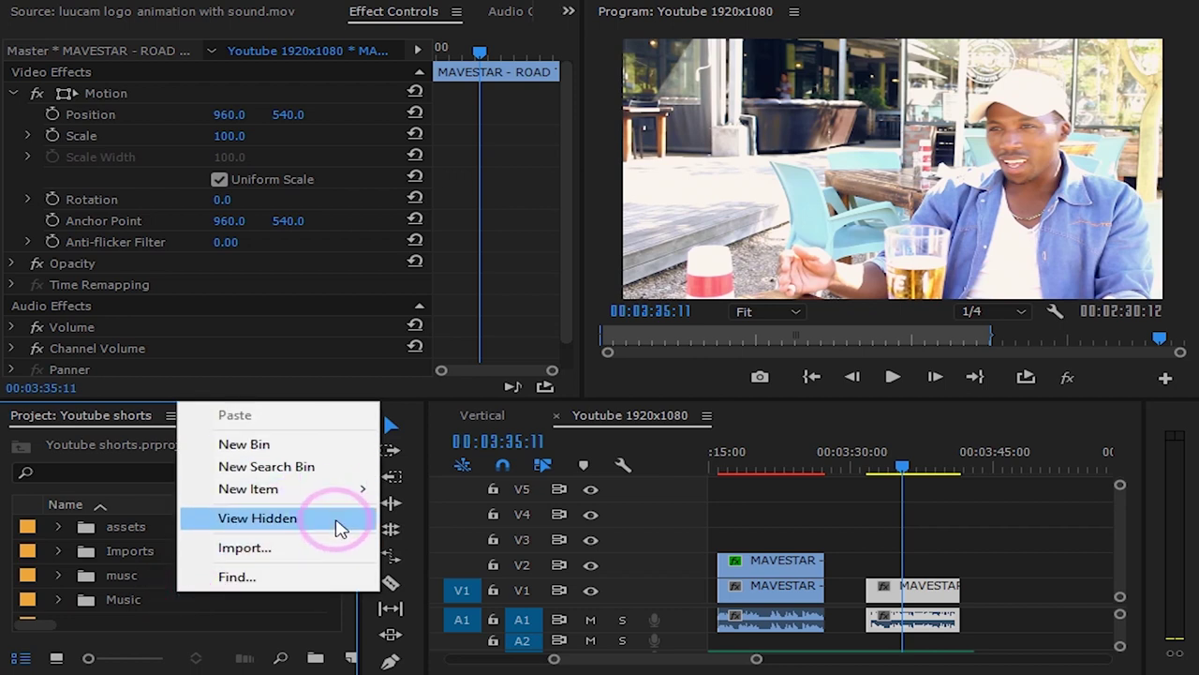
pyautogui.moveTo(365, 497)
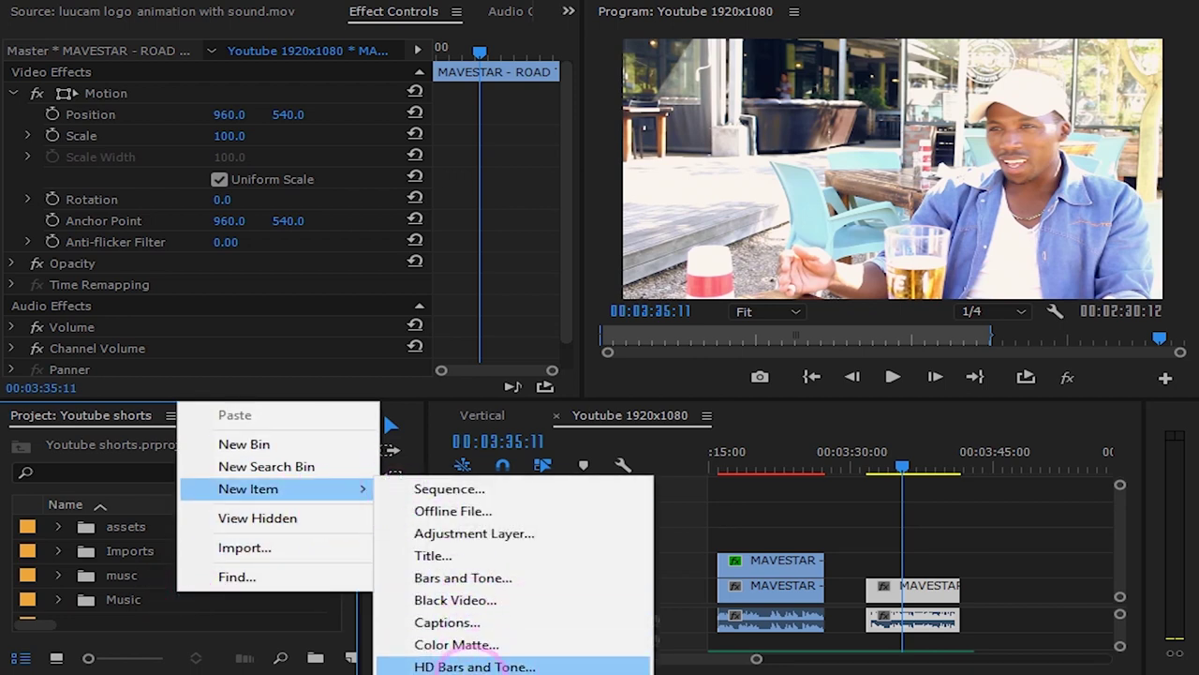
pyautogui.click(456, 644)
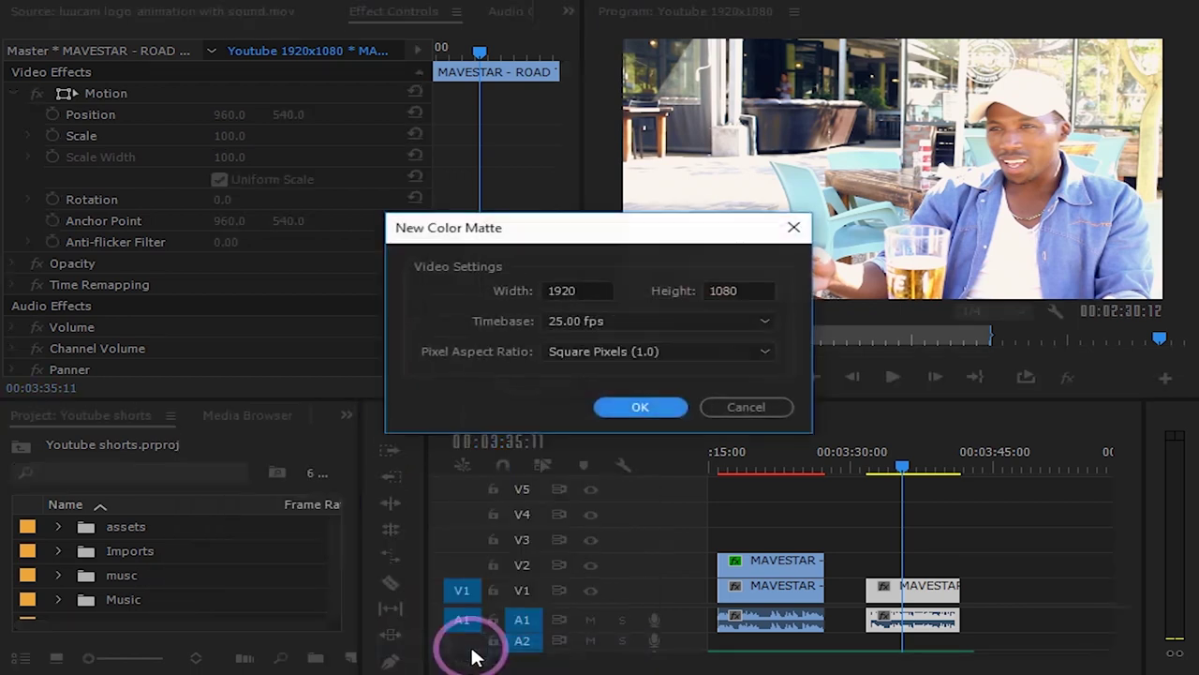
pyautogui.click(631, 406)
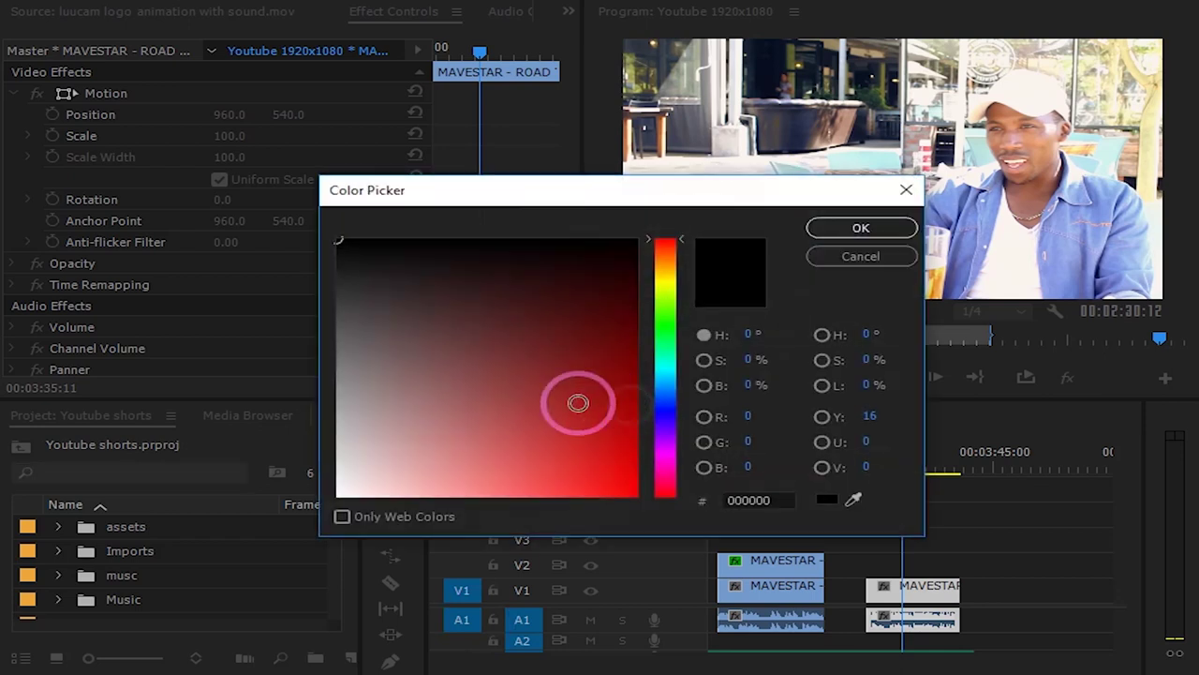
pyautogui.click(872, 233)
pyautogui.click(536, 367)
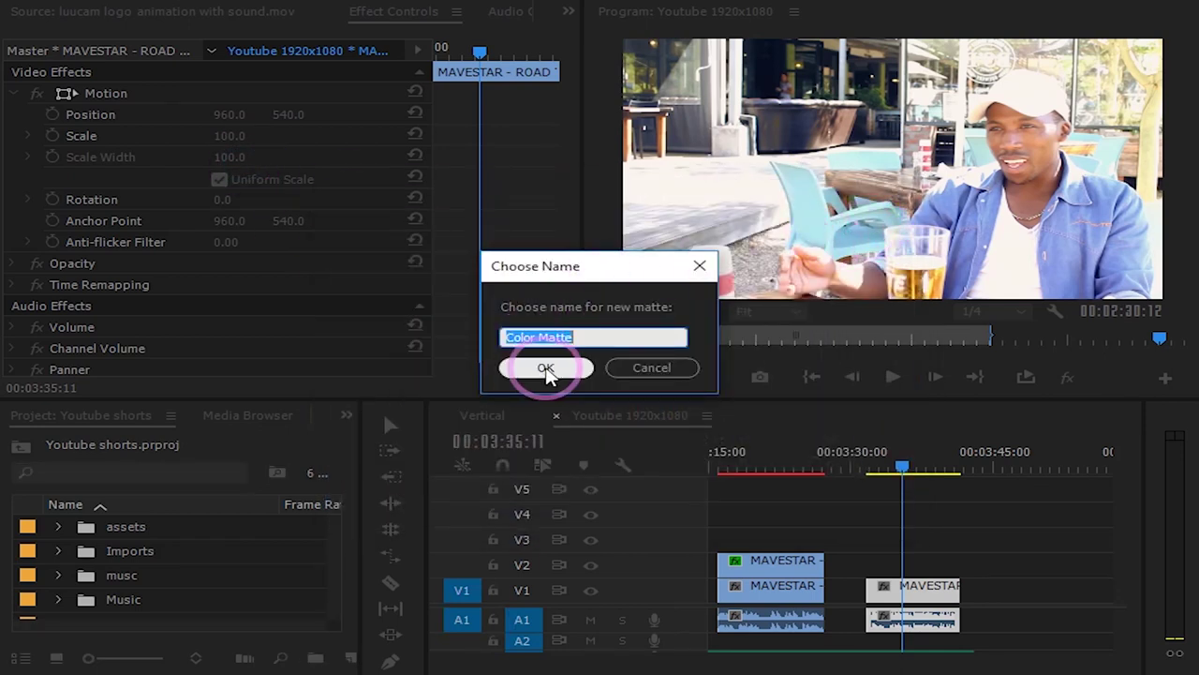
pyautogui.moveTo(122, 553); pyautogui.dragTo(961, 563)
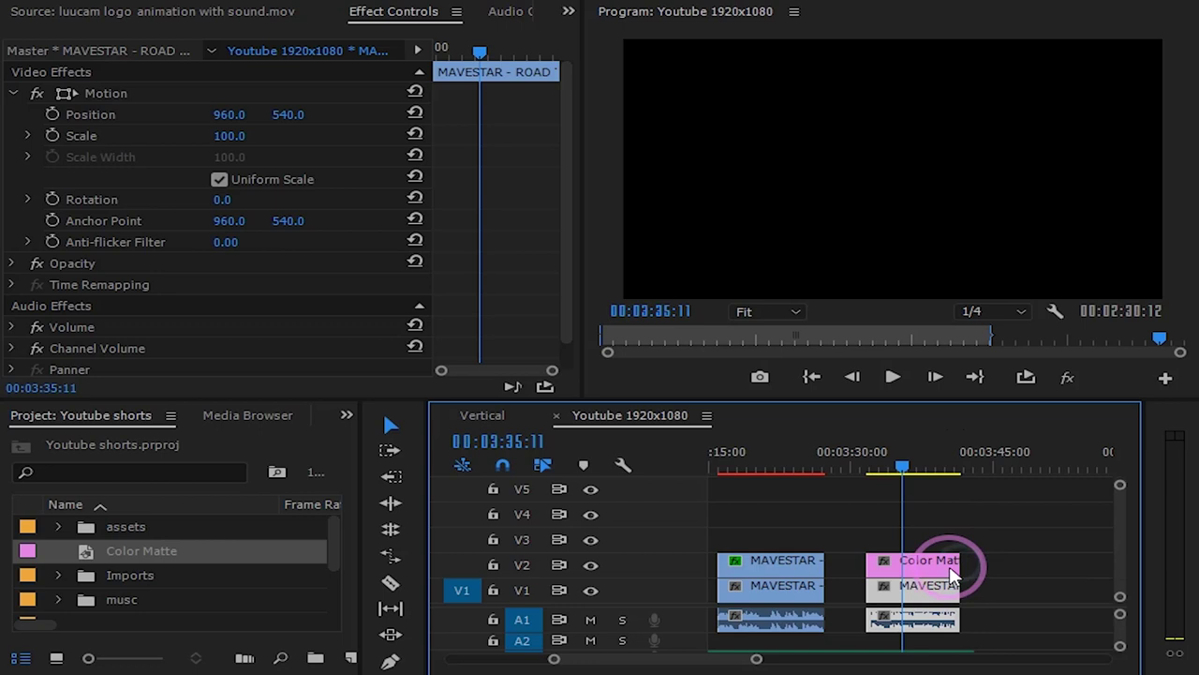
# Step: Apply the Crop effect to the Color Matte clip
pyautogui.click(937, 574)
pyautogui.hotkey('shift', '7')
pyautogui.doubleClick(47, 441)
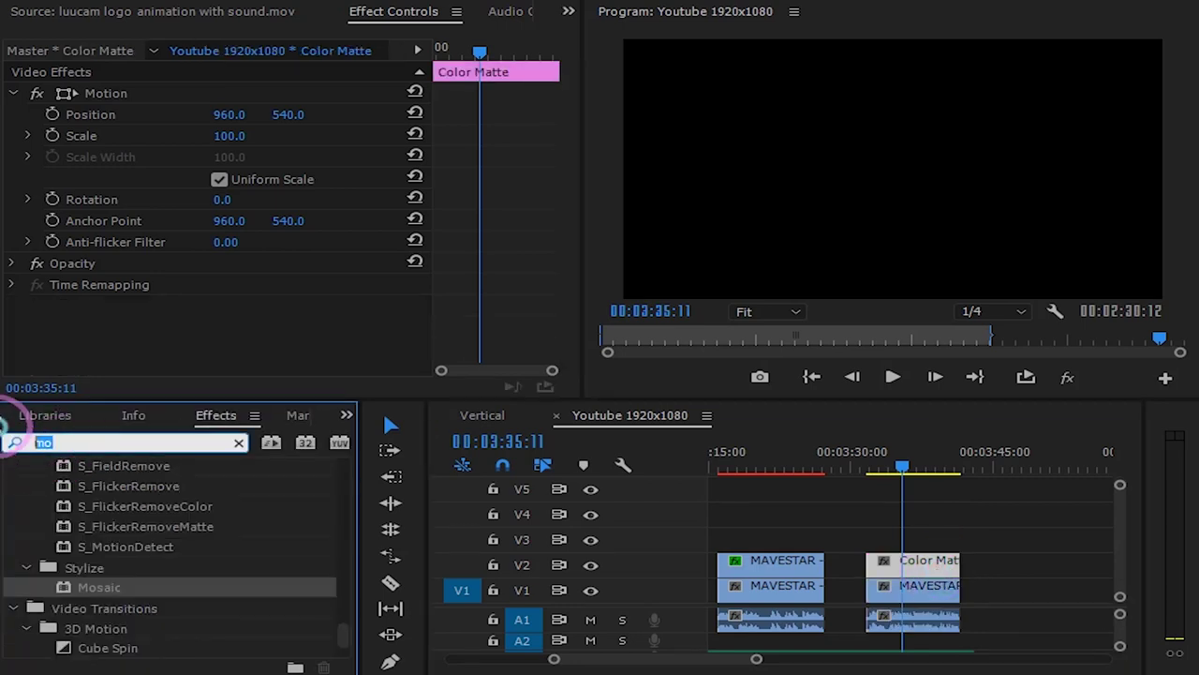
pyautogui.write('cr')
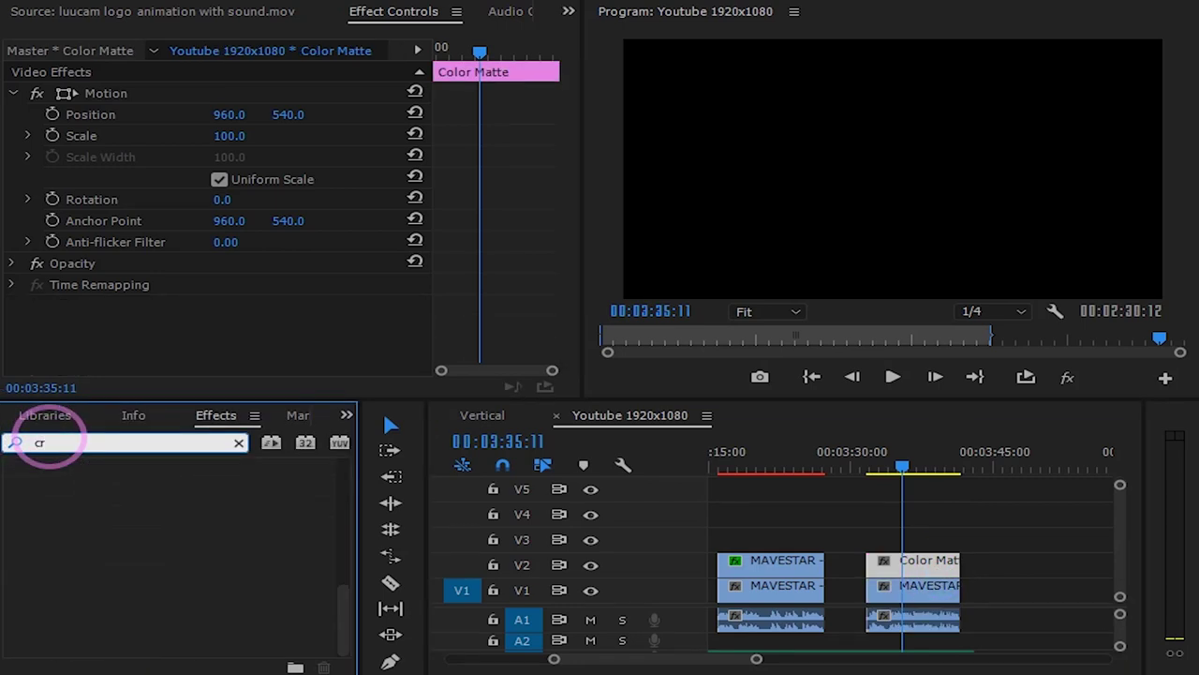
pyautogui.write('op')
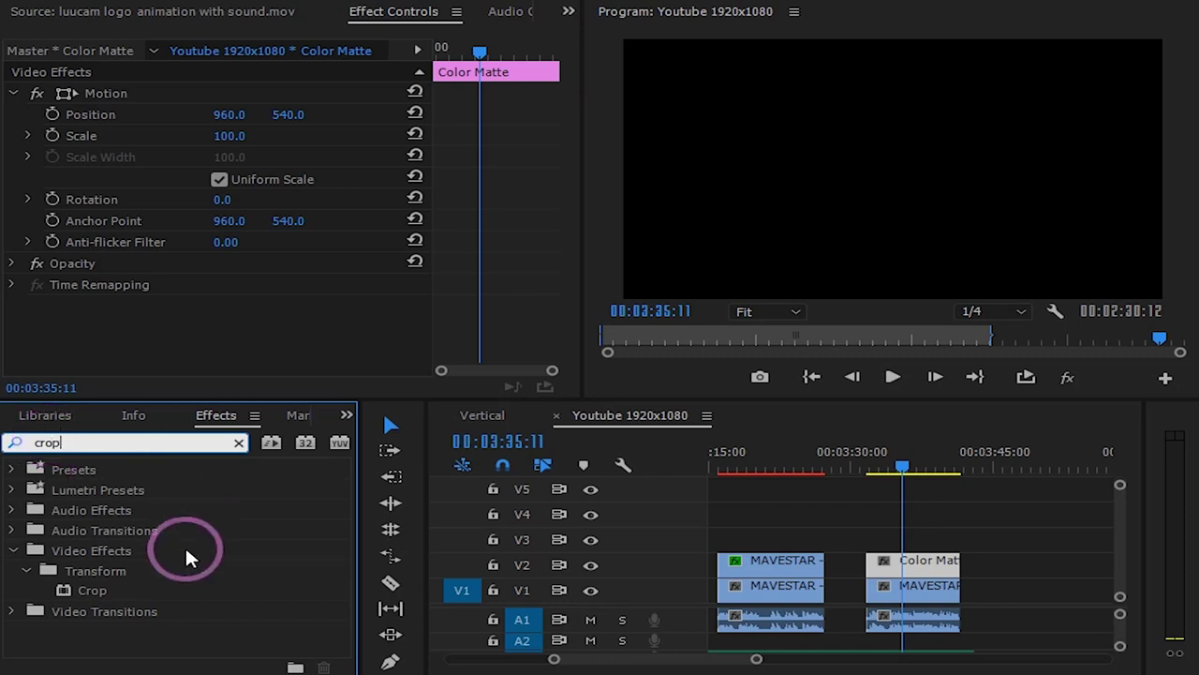
pyautogui.moveTo(93, 588); pyautogui.dragTo(905, 563)
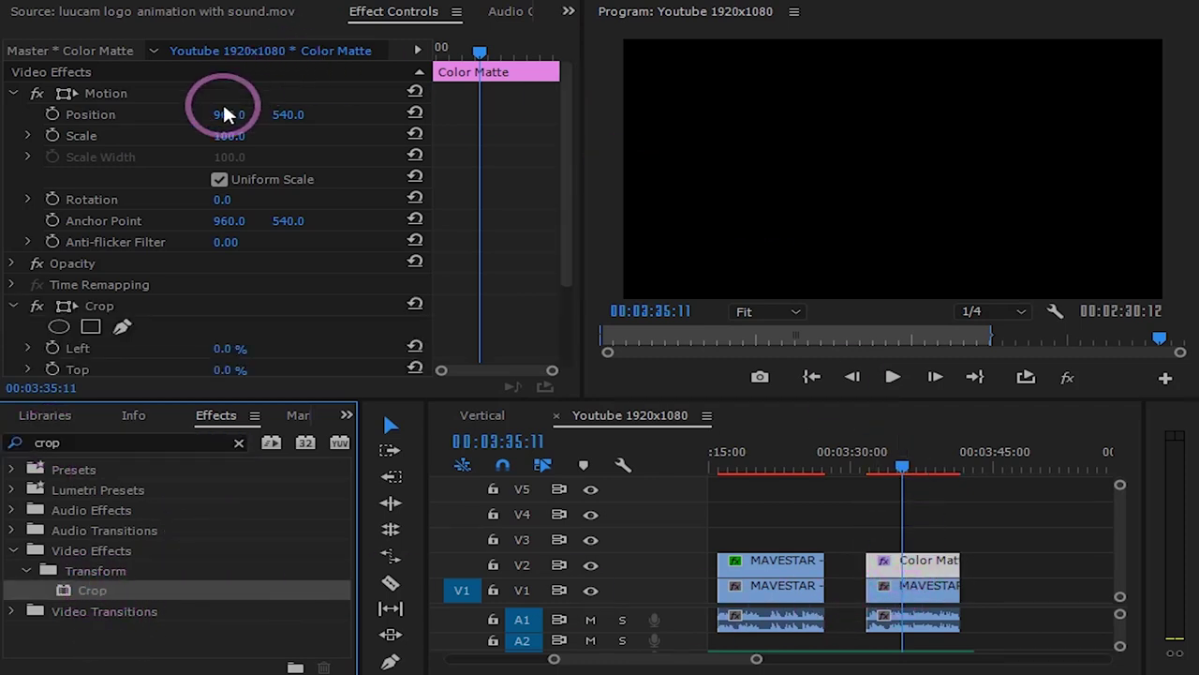
# Step: Crop the matte's top, bottom (about 62%), left and right into a bar over the eyes
pyautogui.moveTo(566, 140); pyautogui.dragTo(573, 319)
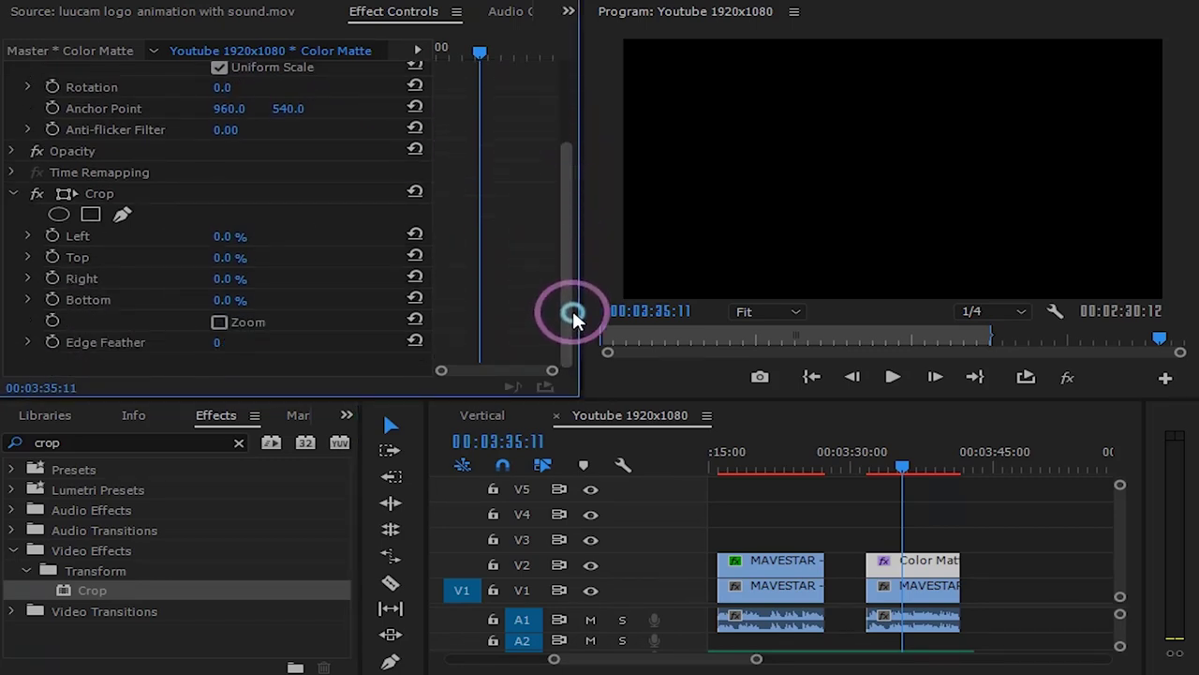
pyautogui.click(231, 263)
pyautogui.moveTo(212, 244); pyautogui.dragTo(259, 256)
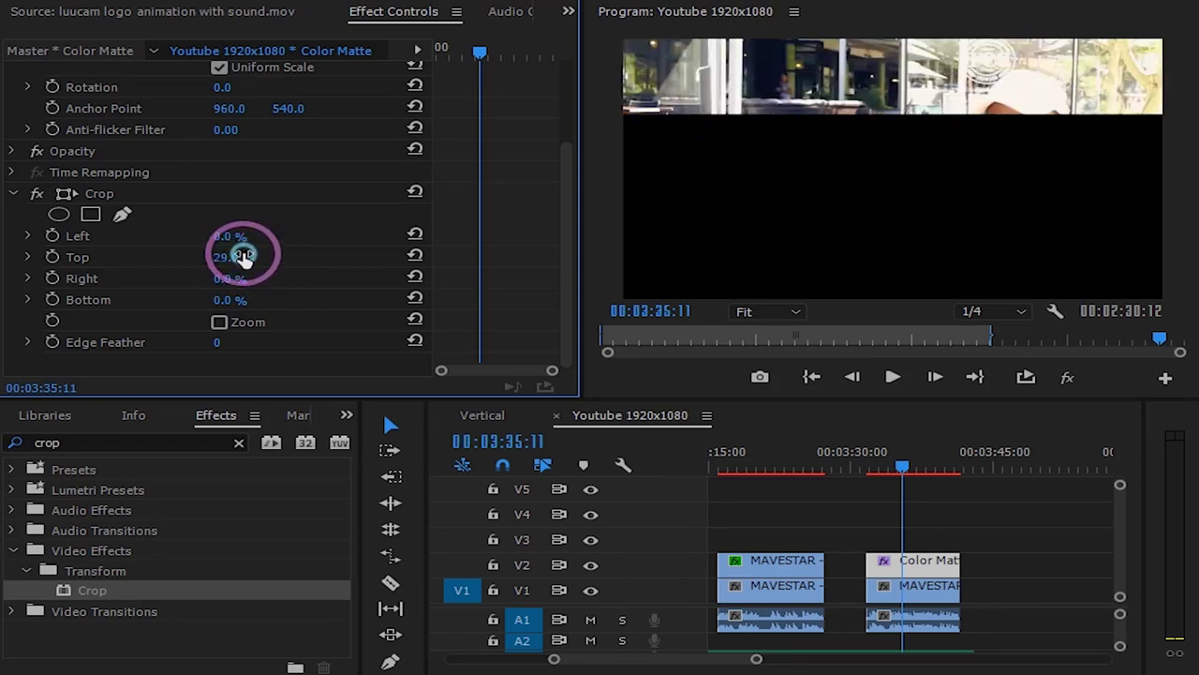
pyautogui.moveTo(219, 300); pyautogui.dragTo(292, 294)
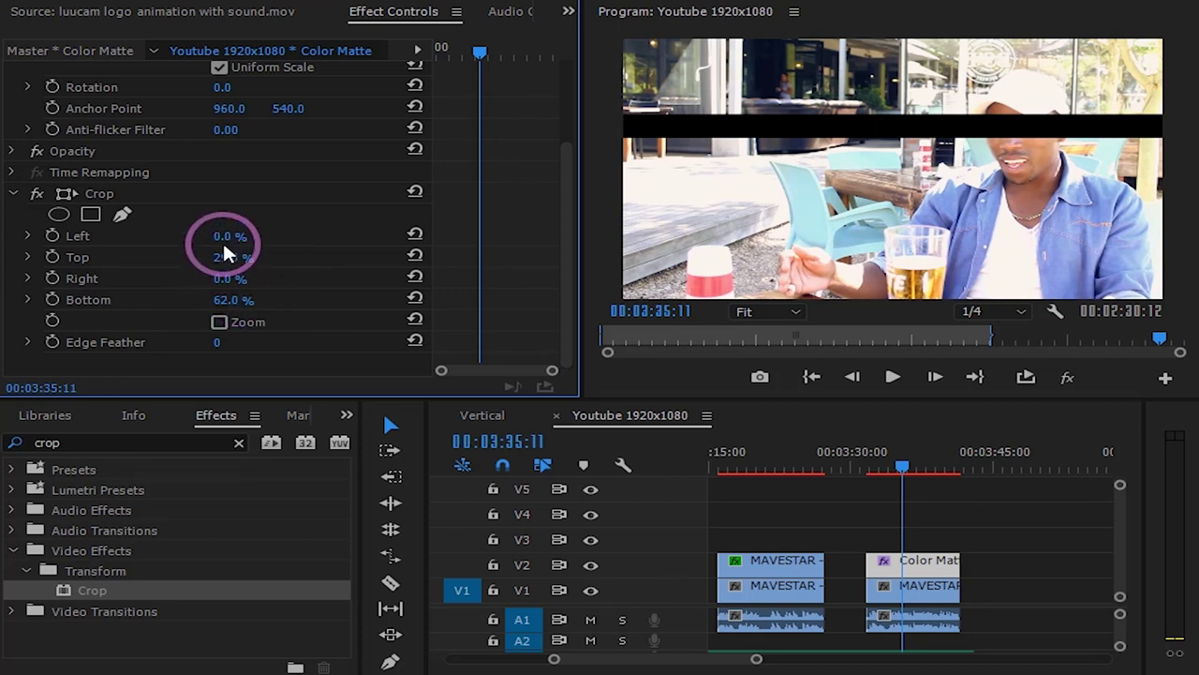
pyautogui.moveTo(224, 237); pyautogui.dragTo(307, 237)
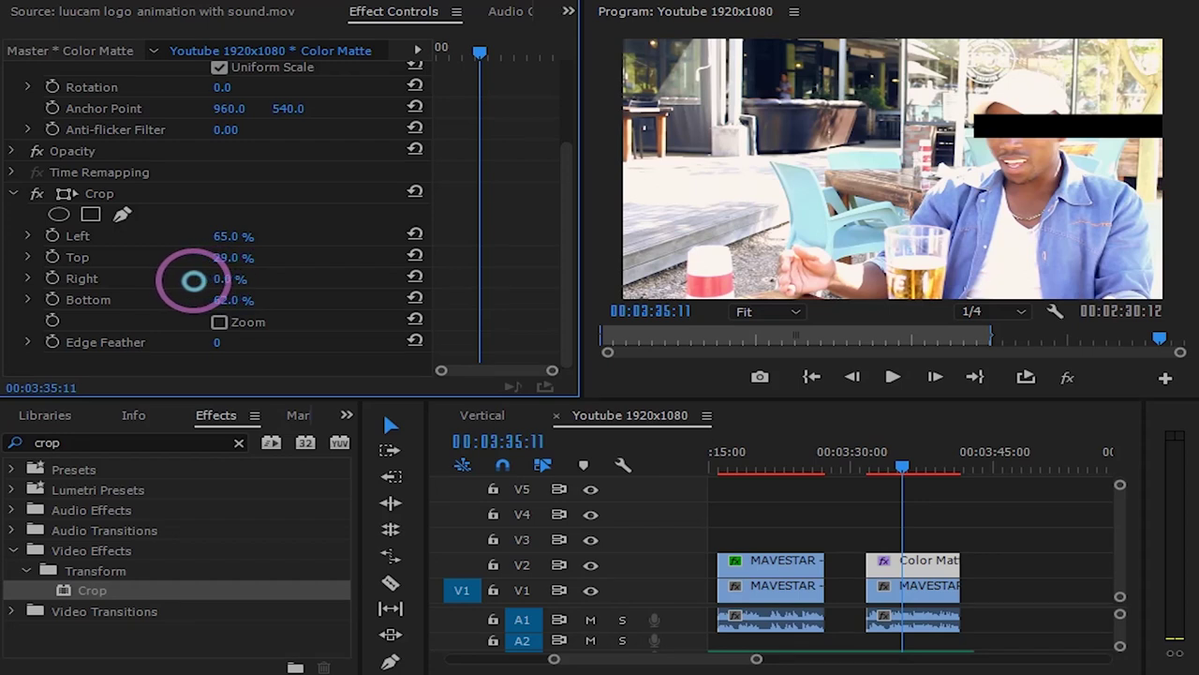
pyautogui.moveTo(182, 279)
pyautogui.mouseDown()
pyautogui.moveTo(172, 276)
pyautogui.moveTo(192, 277)
pyautogui.mouseUp()
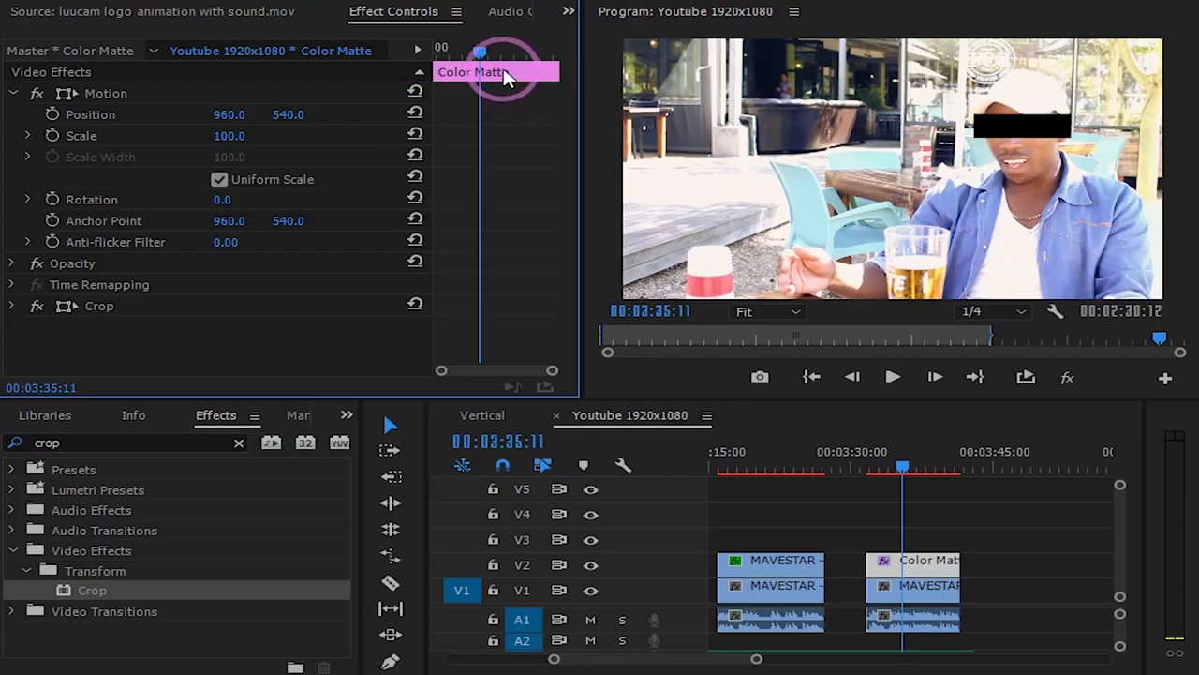
pyautogui.moveTo(483, 47); pyautogui.dragTo(230, 96)
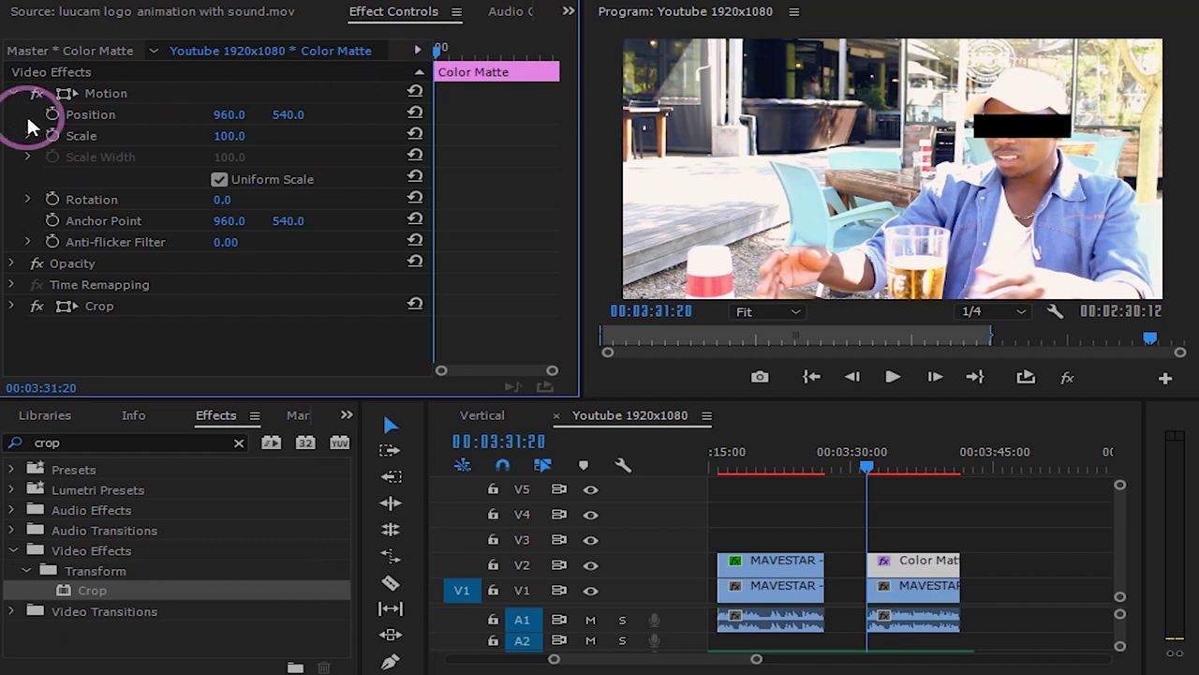
# Step: Enable Position and Scale keyframing and shift the bar left at 00:03:32:02
pyautogui.click(53, 114)
pyautogui.click(53, 135)
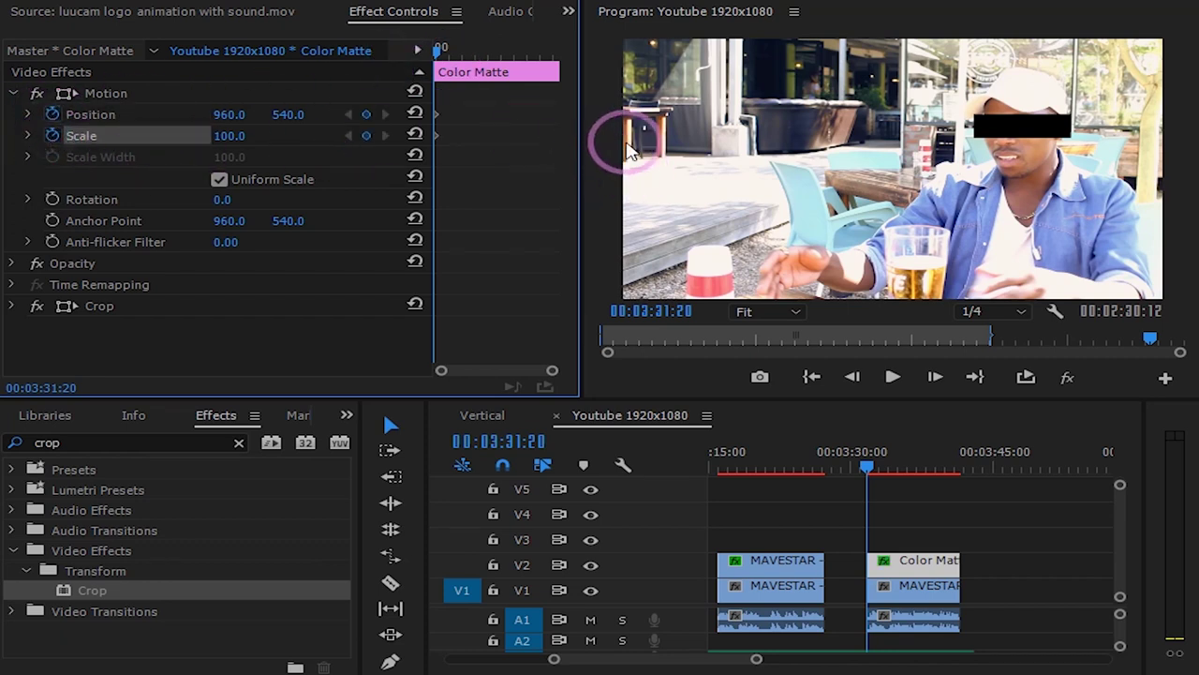
pyautogui.click(439, 52)
pyautogui.click(439, 51)
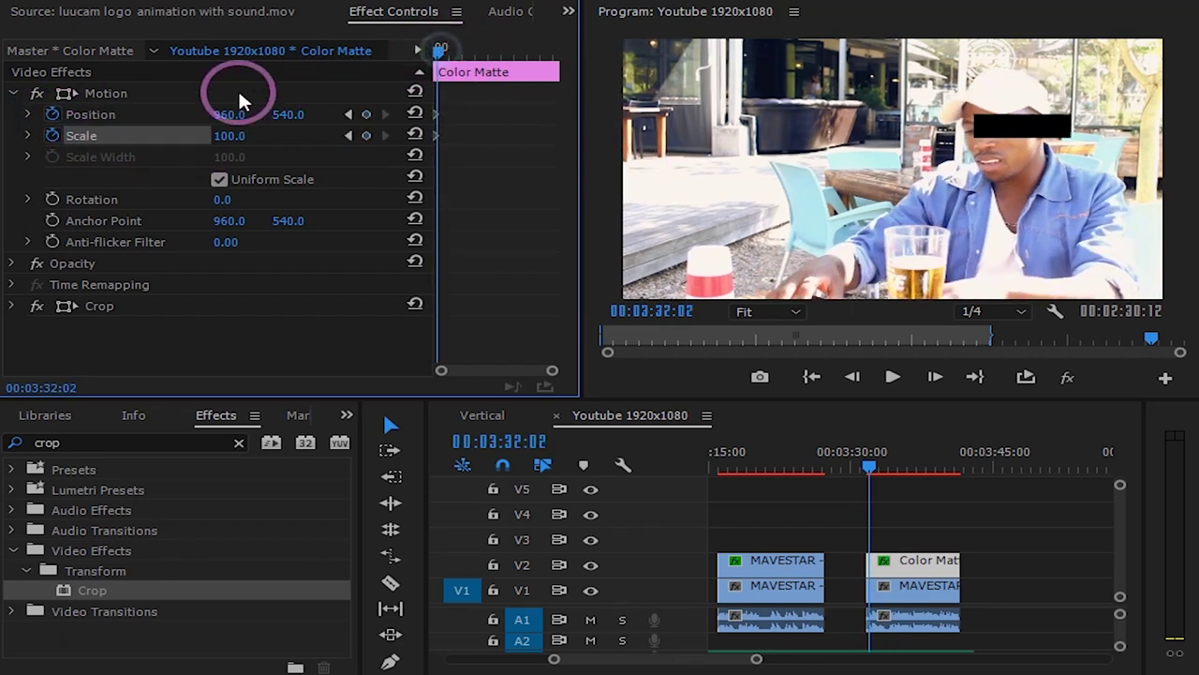
pyautogui.moveTo(225, 114); pyautogui.dragTo(98, 123)
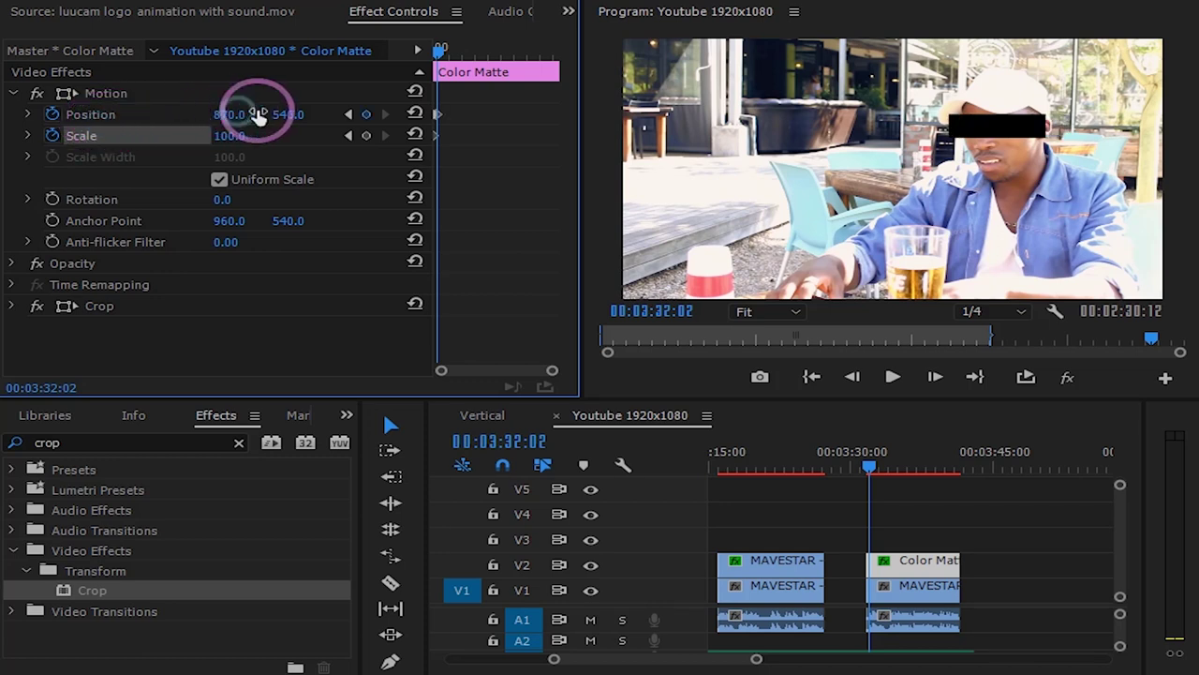
pyautogui.click(540, 241)
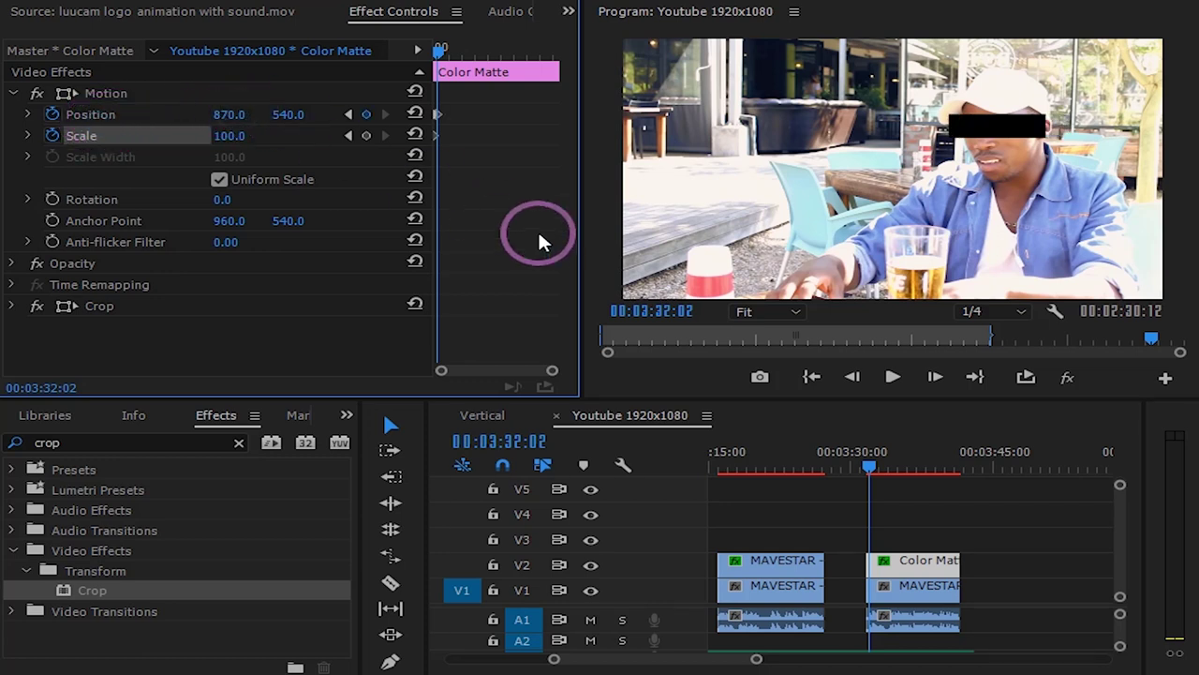
# Step: Keyframe the bar's position at 00:03:32:12, 00:03:32:18, 00:03:33:02 and 00:03:33:15 over the eyes
pyautogui.click(874, 468)
pyautogui.moveTo(876, 471)
pyautogui.mouseDown()
pyautogui.moveTo(863, 459)
pyautogui.moveTo(875, 467)
pyautogui.mouseUp()
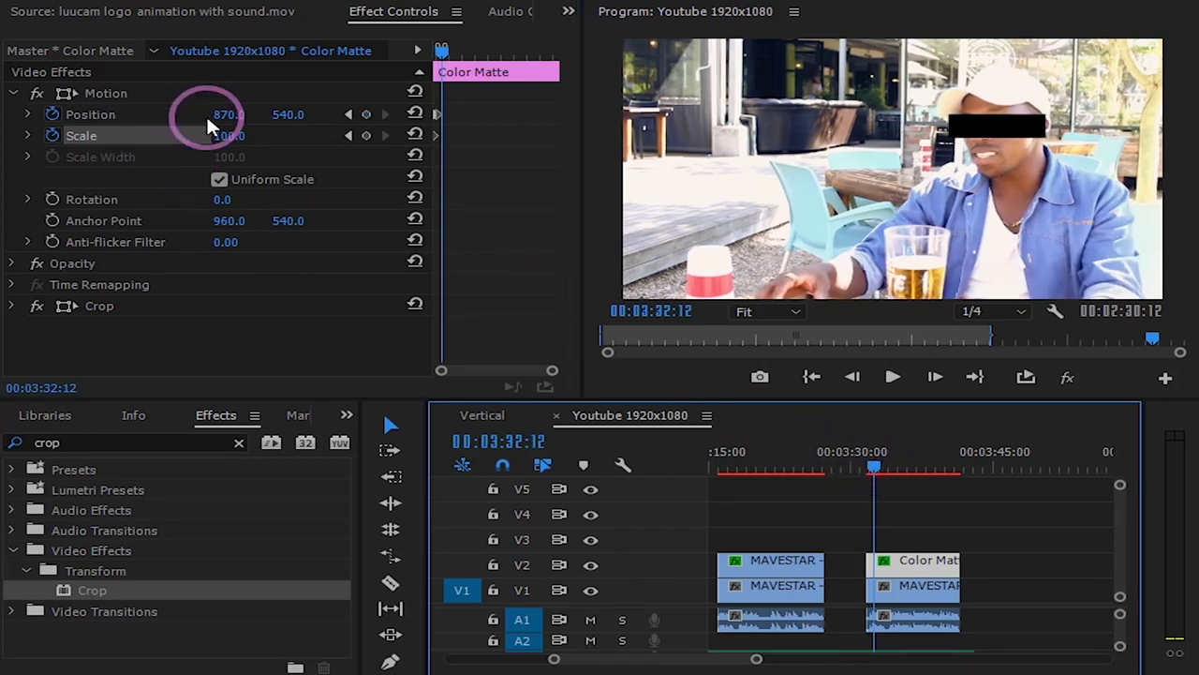
pyautogui.moveTo(227, 114); pyautogui.dragTo(202, 114)
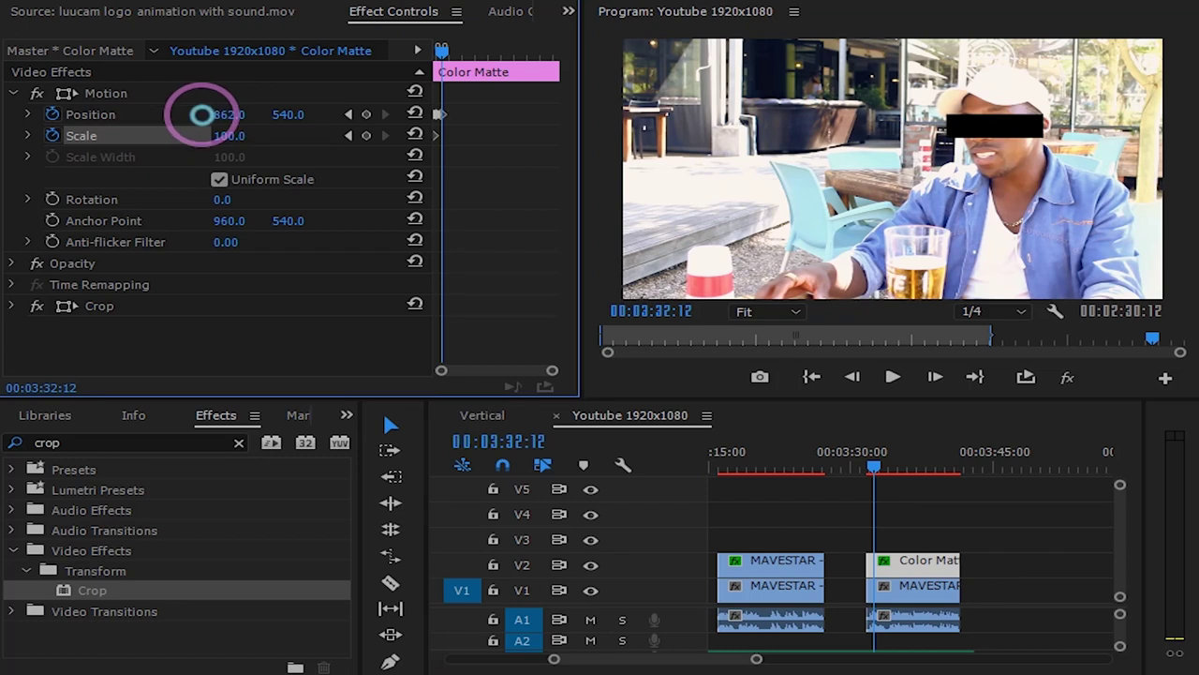
pyautogui.moveTo(872, 460); pyautogui.dragTo(876, 460)
pyautogui.moveTo(228, 114); pyautogui.dragTo(314, 114)
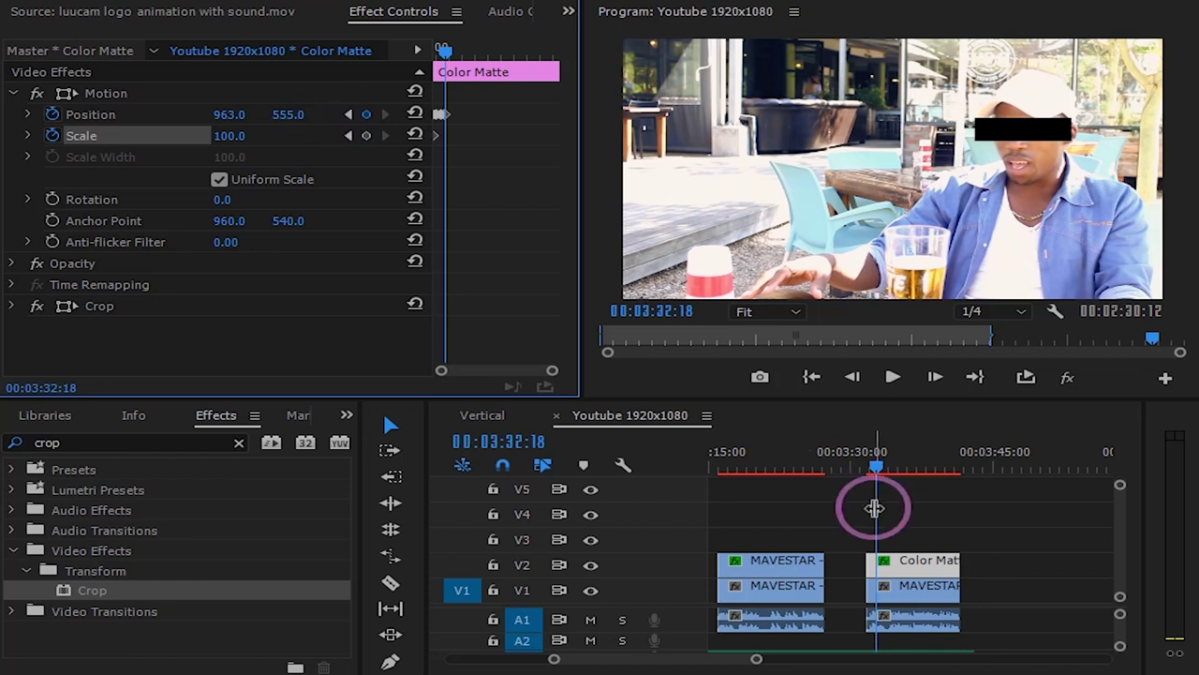
pyautogui.click(878, 460)
pyautogui.moveTo(285, 114)
pyautogui.mouseDown()
pyautogui.moveTo(103, 141)
pyautogui.moveTo(269, 124)
pyautogui.mouseUp()
pyautogui.click(883, 460)
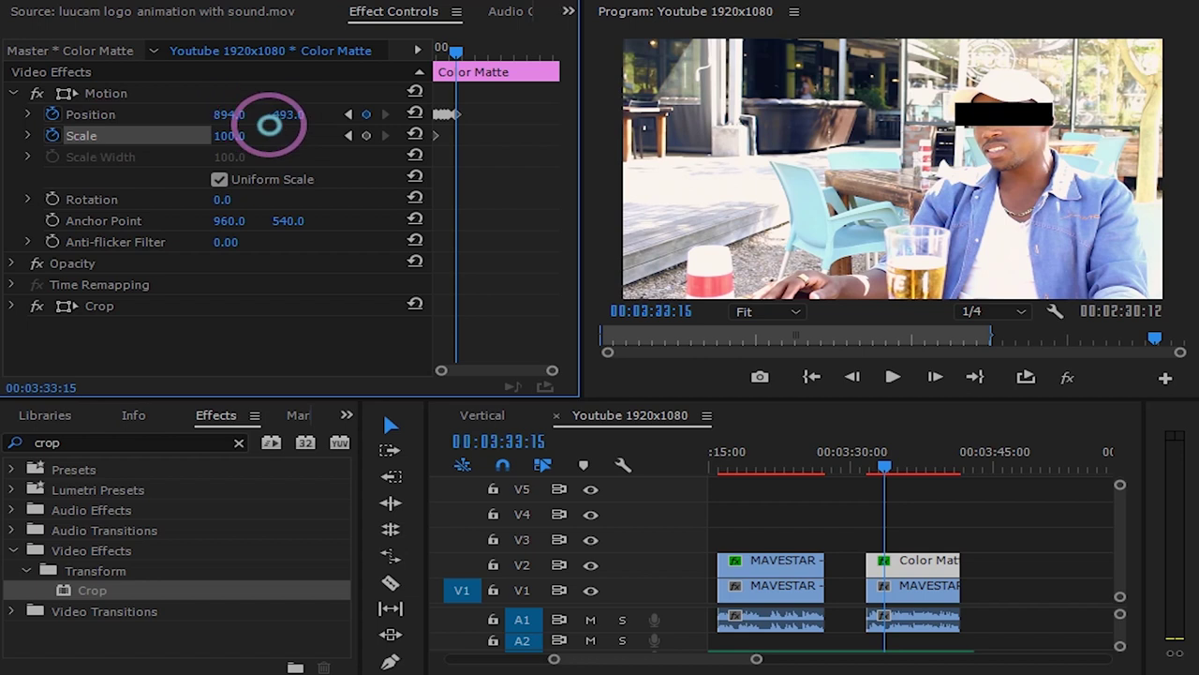
# Step: Add position keyframes at 00:03:34:08, 00:03:35:02, 00:03:35:14 and 00:03:36:11 to track the eyes
pyautogui.moveTo(887, 457); pyautogui.dragTo(894, 460)
pyautogui.moveTo(287, 115); pyautogui.dragTo(317, 114)
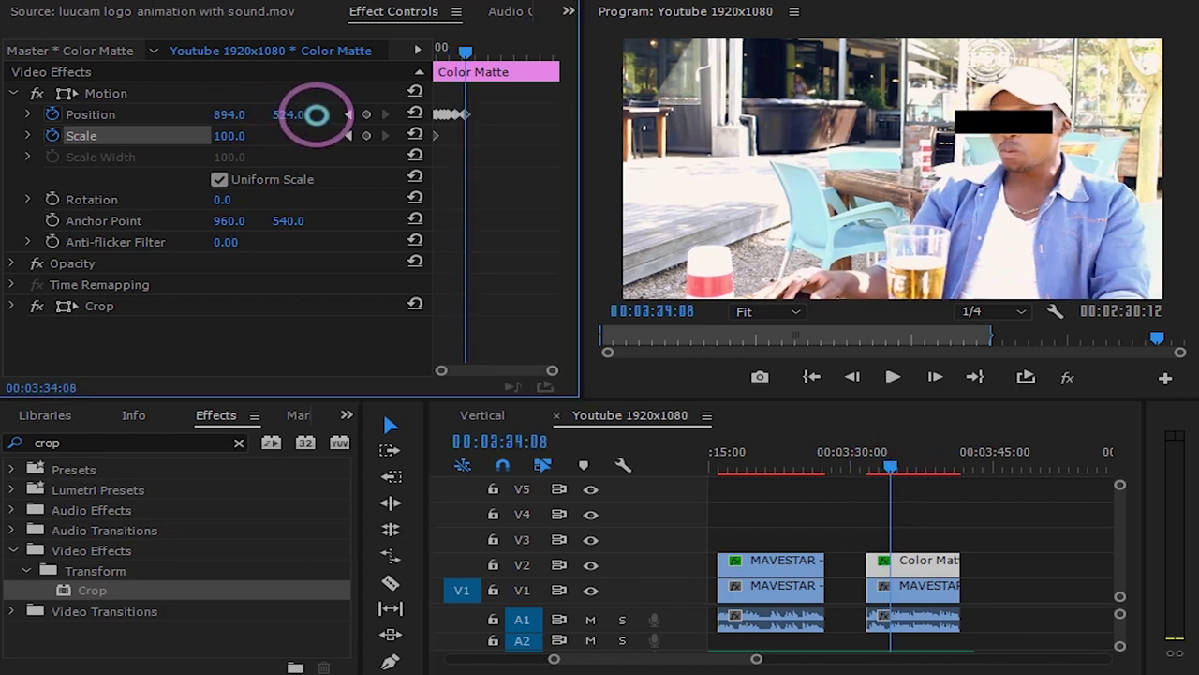
pyautogui.moveTo(890, 459); pyautogui.dragTo(899, 459)
pyautogui.moveTo(279, 114); pyautogui.dragTo(262, 114)
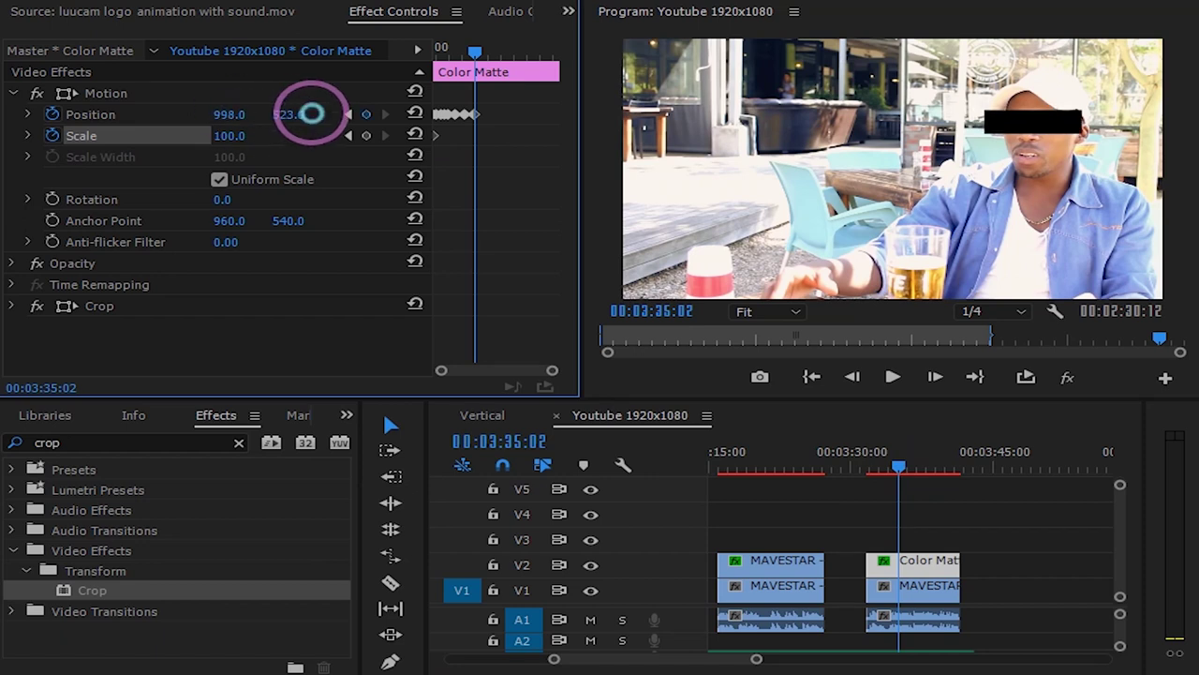
pyautogui.moveTo(906, 469); pyautogui.dragTo(903, 466)
pyautogui.moveTo(215, 113)
pyautogui.mouseDown()
pyautogui.moveTo(317, 115)
pyautogui.moveTo(254, 107)
pyautogui.moveTo(235, 118)
pyautogui.moveTo(263, 117)
pyautogui.moveTo(237, 120)
pyautogui.mouseUp()
pyautogui.click(905, 467)
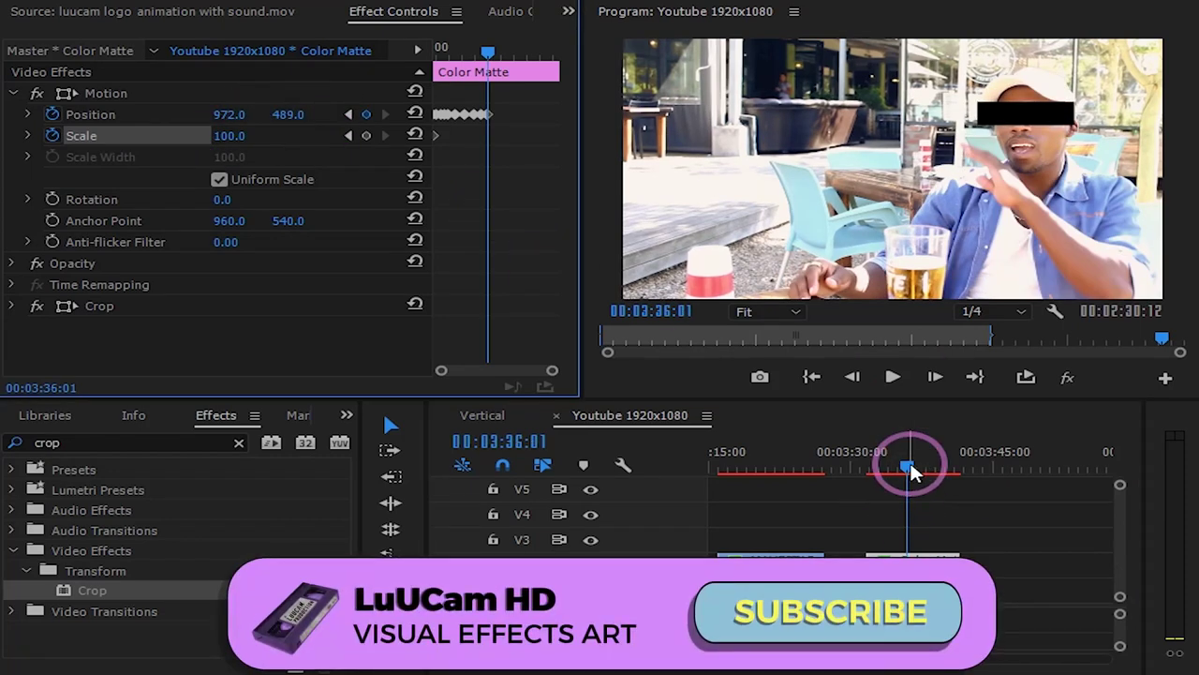
pyautogui.click(910, 463)
pyautogui.moveTo(913, 461); pyautogui.dragTo(915, 463)
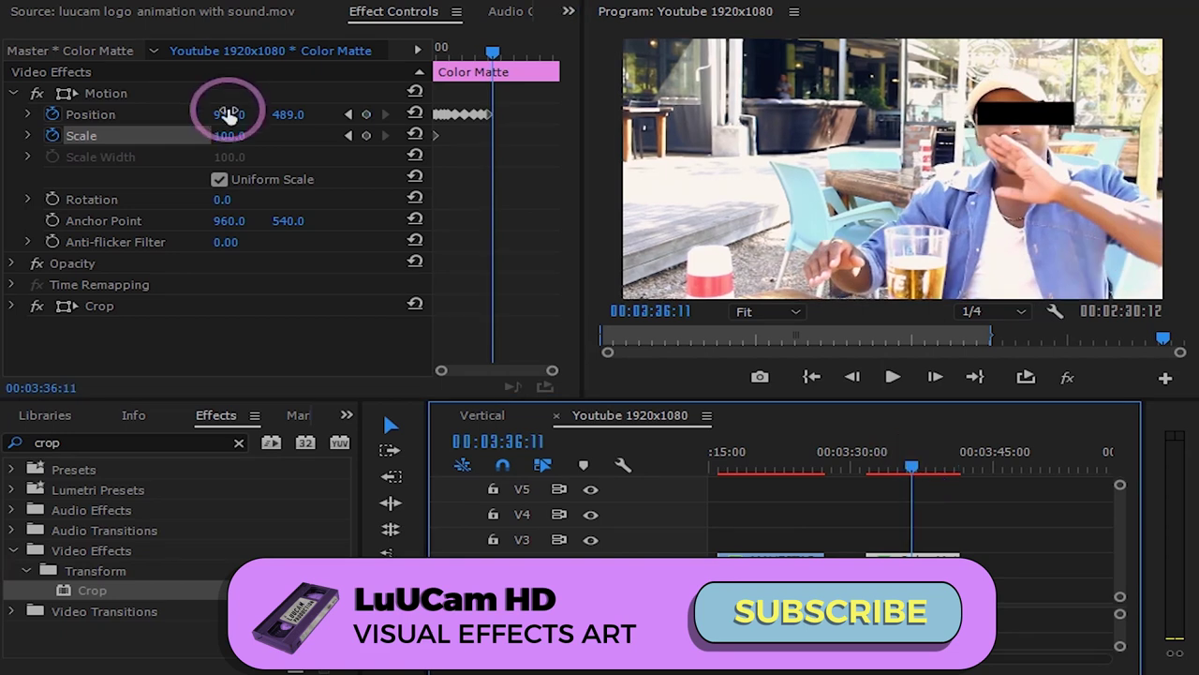
pyautogui.moveTo(231, 113); pyautogui.dragTo(160, 121)
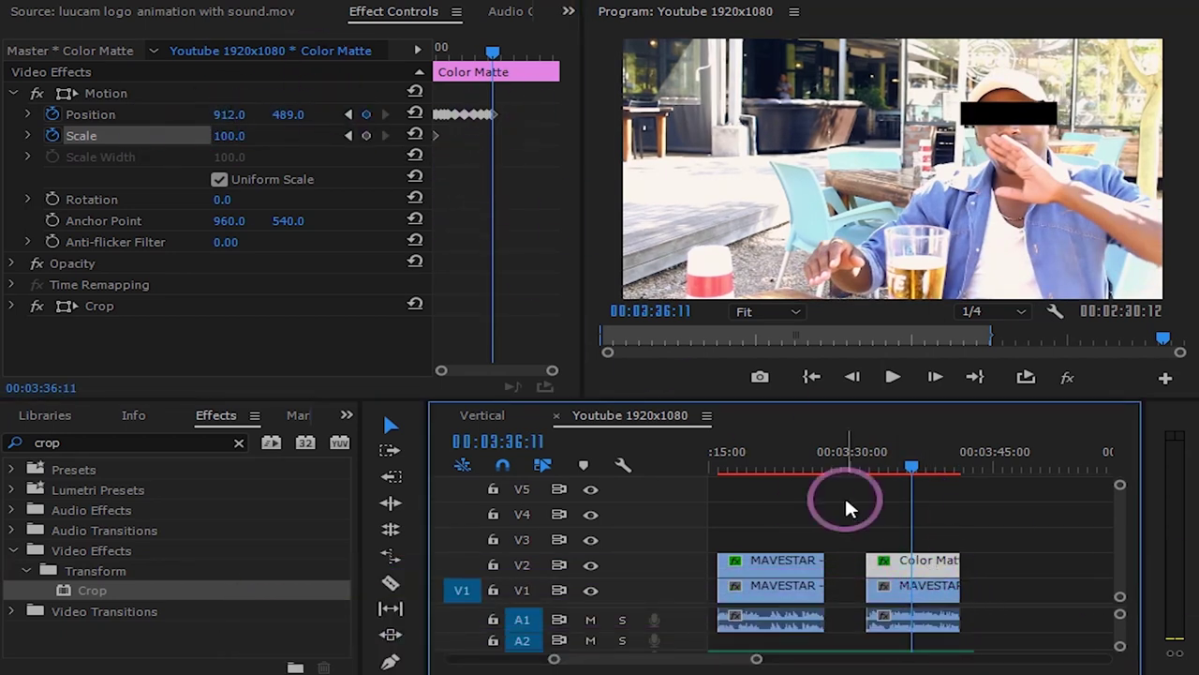
# Step: Shift and lower the bar onto the eyes at 3:37:01 and the next head position
pyautogui.click(918, 463)
pyautogui.moveTo(243, 112); pyautogui.dragTo(213, 117)
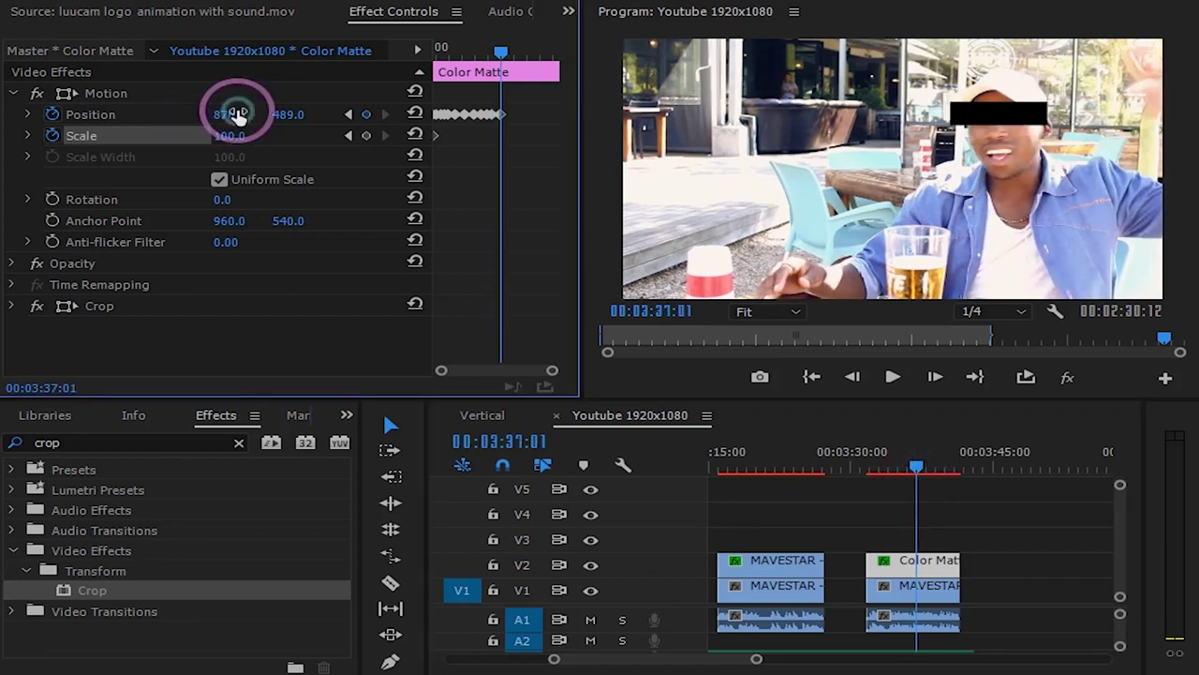
pyautogui.moveTo(287, 114); pyautogui.dragTo(313, 117)
pyautogui.click(918, 460)
pyautogui.moveTo(227, 112); pyautogui.dragTo(245, 113)
pyautogui.moveTo(293, 115); pyautogui.dragTo(325, 114)
# Step: Realign the bar over the eyes at 3:38:01, 3:39:04, 3:40:04, 3:40:19 and 3:41:07
pyautogui.click(521, 235)
pyautogui.click(924, 460)
pyautogui.click(931, 460)
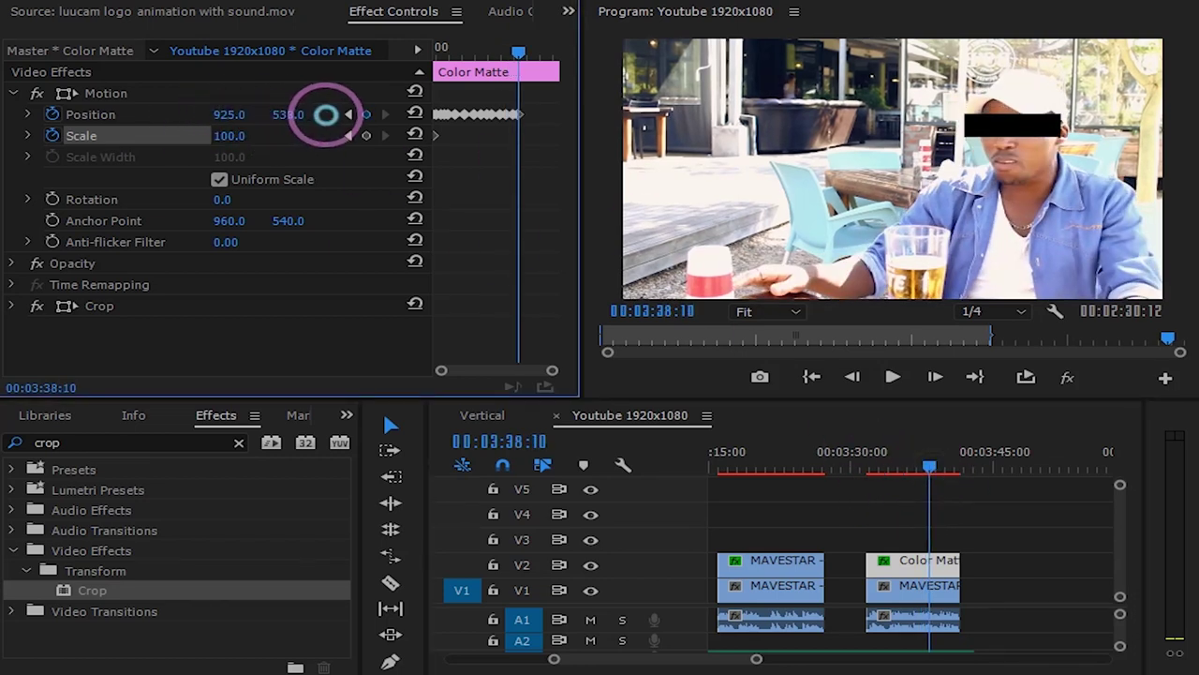
pyautogui.click(937, 460)
pyautogui.moveTo(235, 114); pyautogui.dragTo(307, 117)
pyautogui.click(940, 462)
pyautogui.click(944, 460)
pyautogui.click(953, 460)
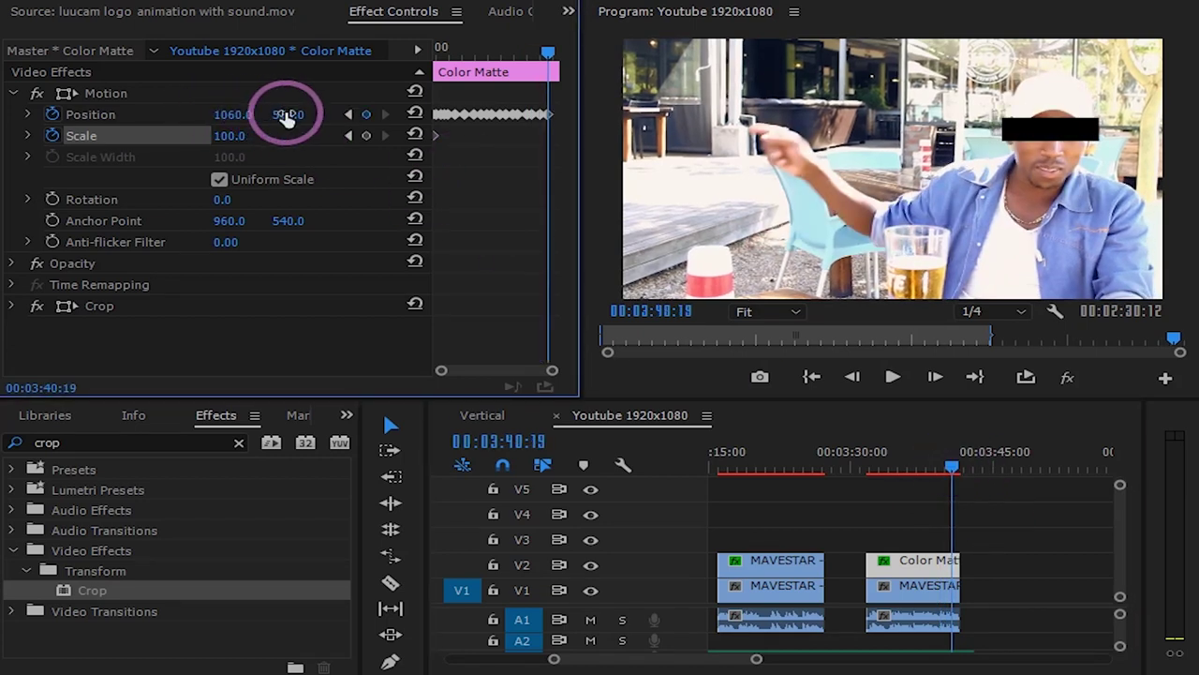
pyautogui.click(959, 461)
pyautogui.moveTo(235, 114); pyautogui.dragTo(736, 242)
# Step: Set the bar's Position X to 962 at 00:03:37:21 and play back to check the tracking
pyautogui.moveTo(757, 659); pyautogui.dragTo(781, 658)
pyautogui.click(921, 461)
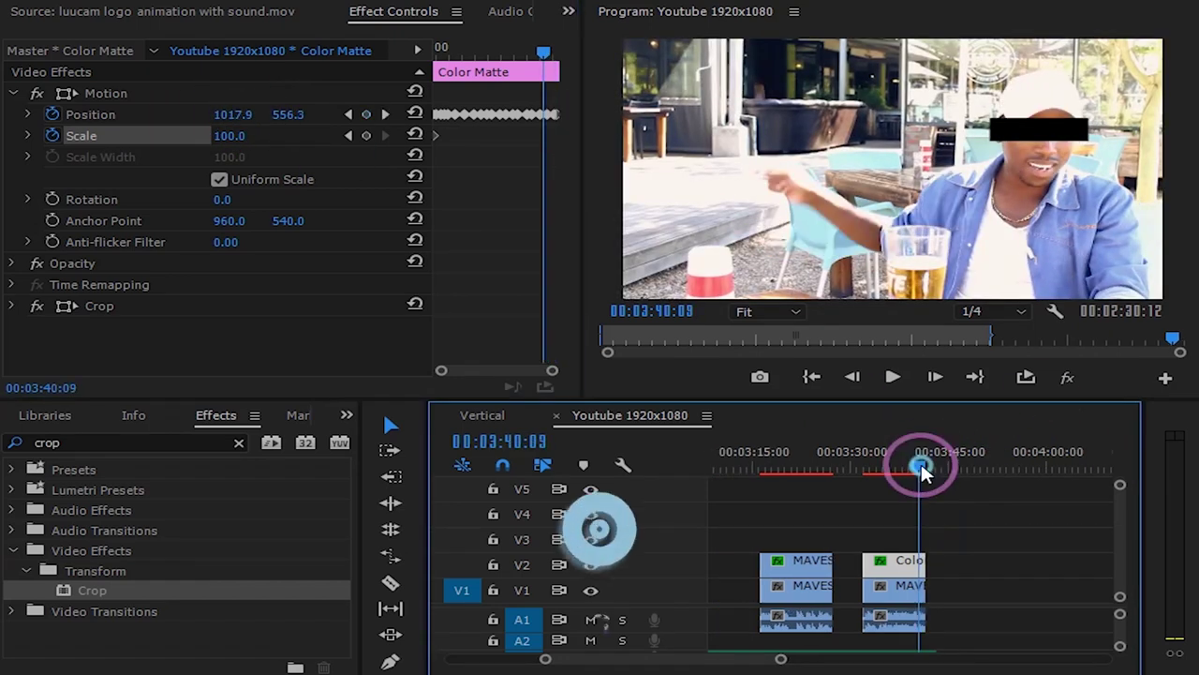
pyautogui.moveTo(918, 460); pyautogui.dragTo(900, 460)
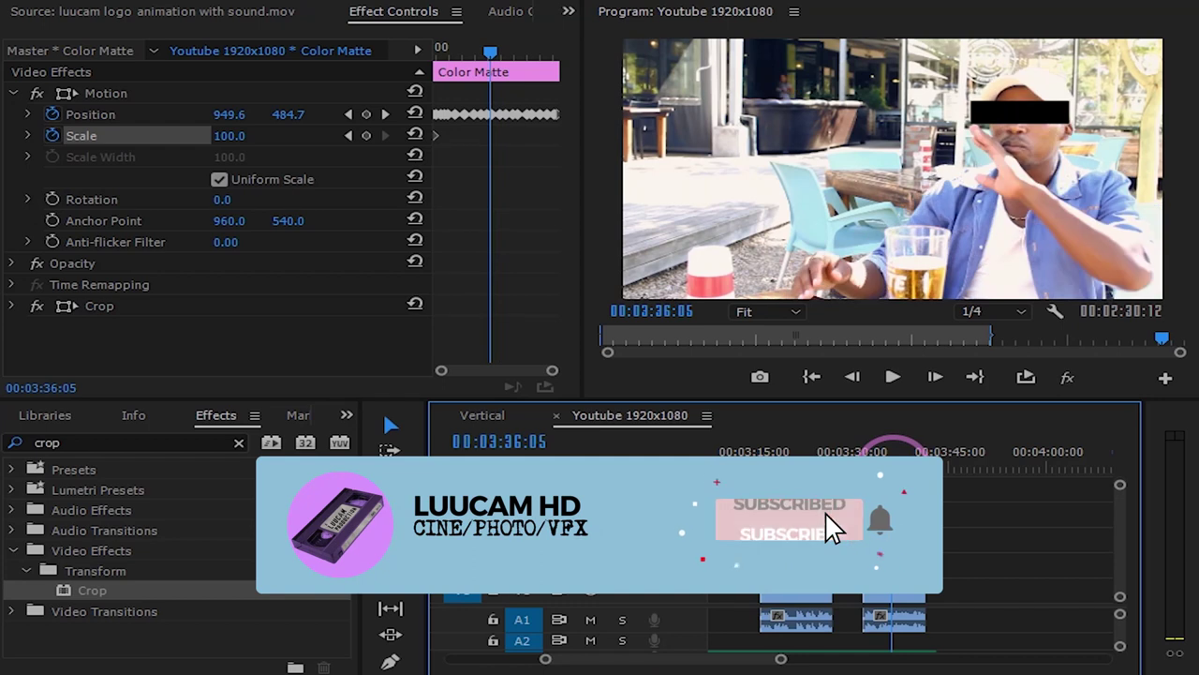
pyautogui.click(905, 468)
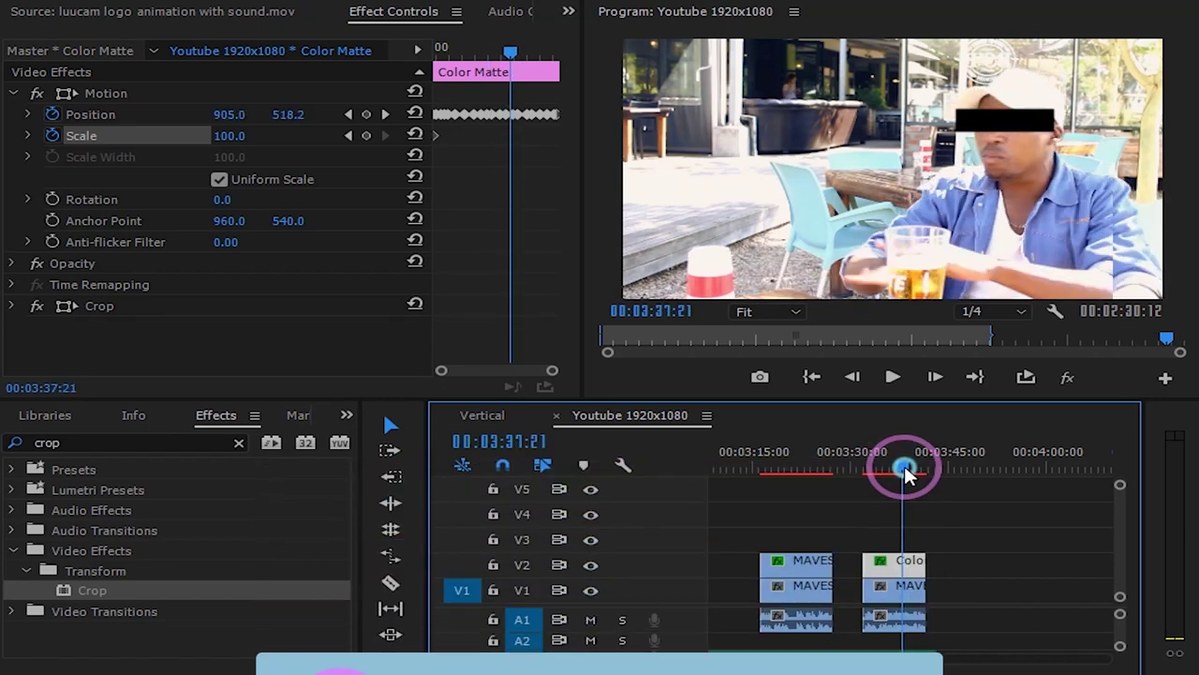
pyautogui.click(888, 541)
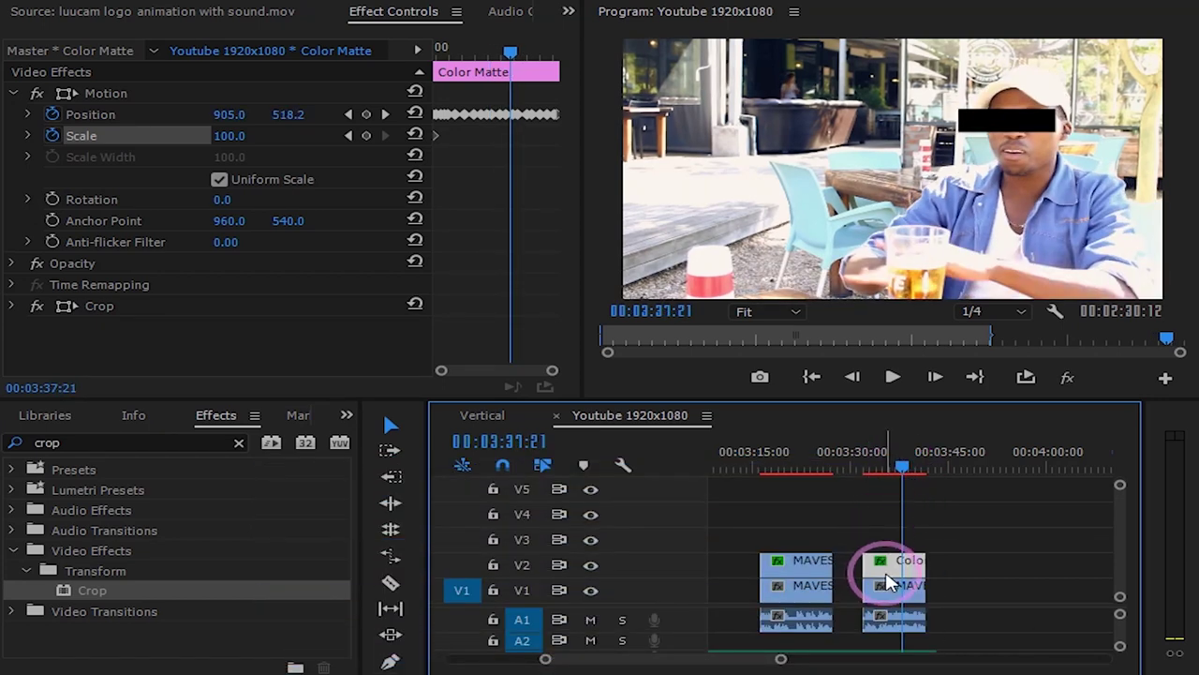
pyautogui.click(238, 114)
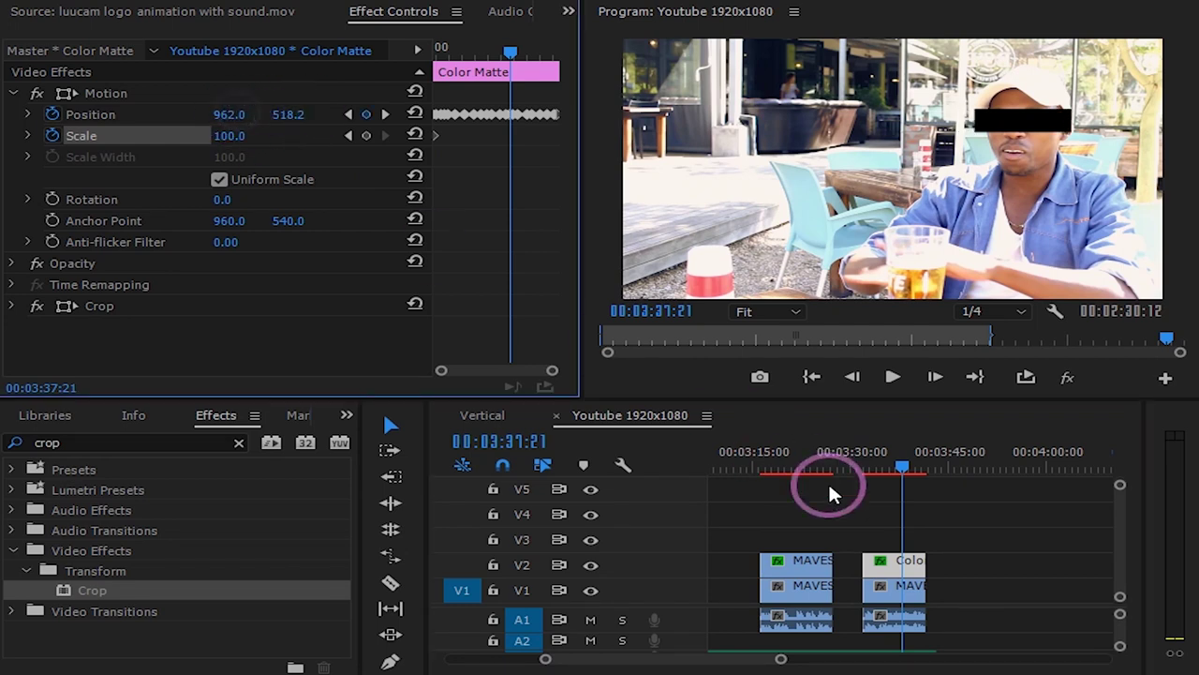
pyautogui.moveTo(900, 464); pyautogui.dragTo(879, 397)
pyautogui.click(893, 377)
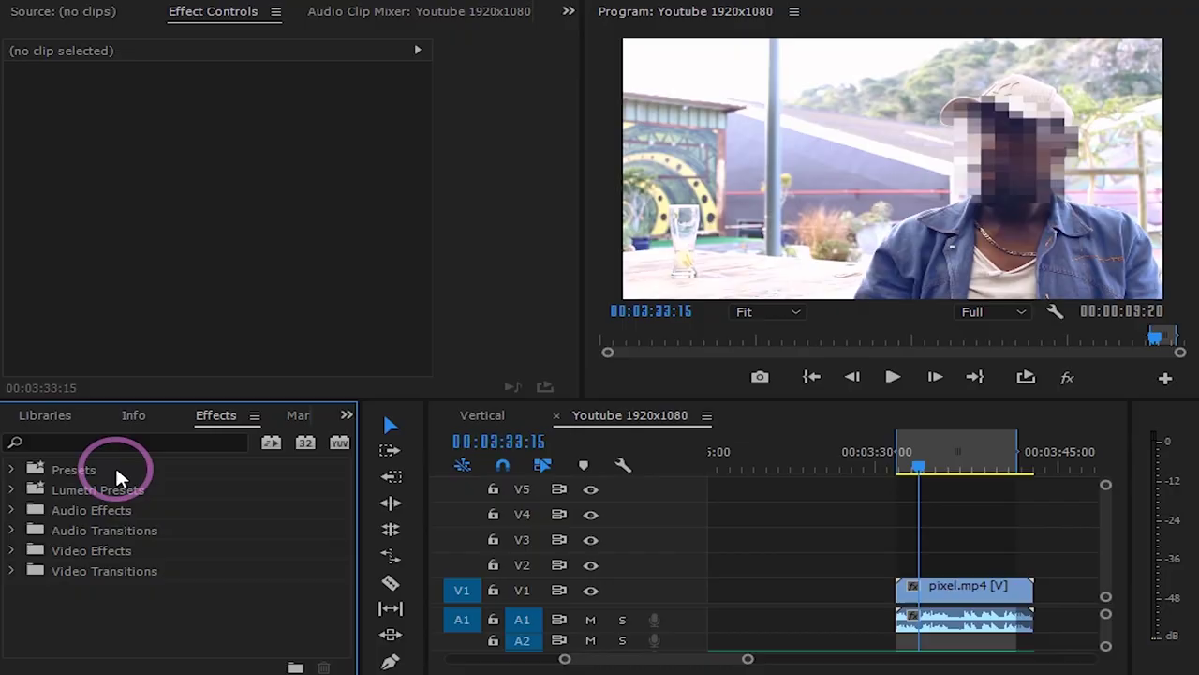
# Step: Apply the Pitch Shifter audio effect to the pixel.mp4 audio on A1
pyautogui.click(48, 439)
pyautogui.write('pit')
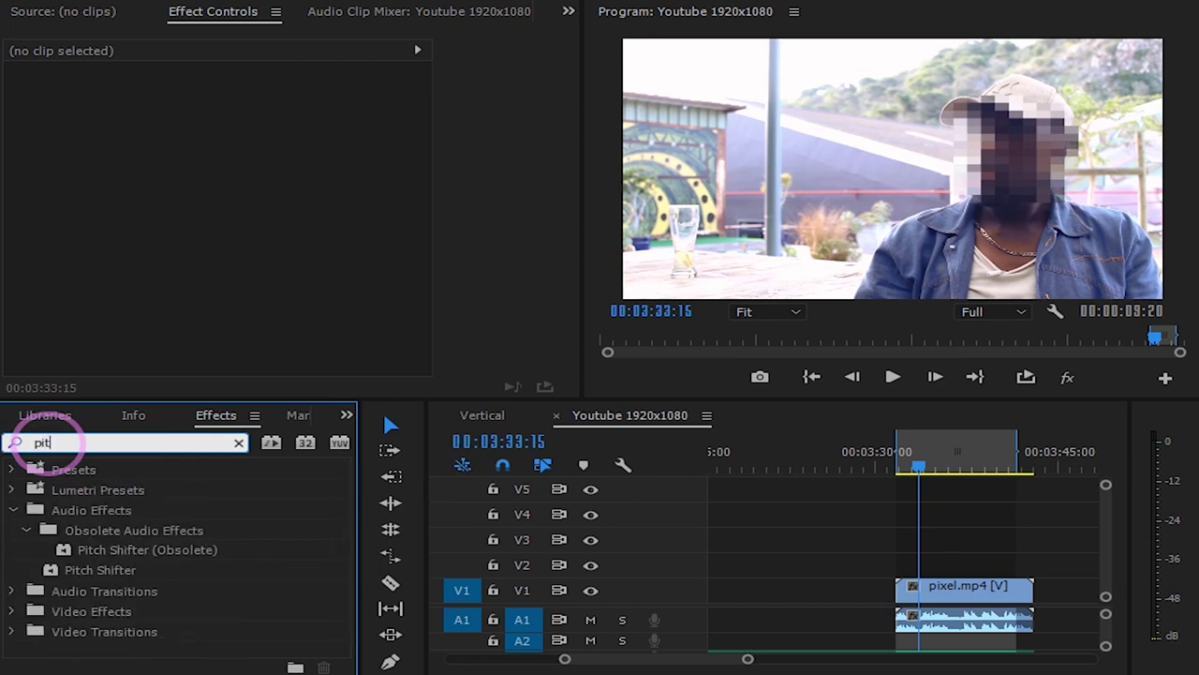
pyautogui.moveTo(77, 567); pyautogui.dragTo(930, 630)
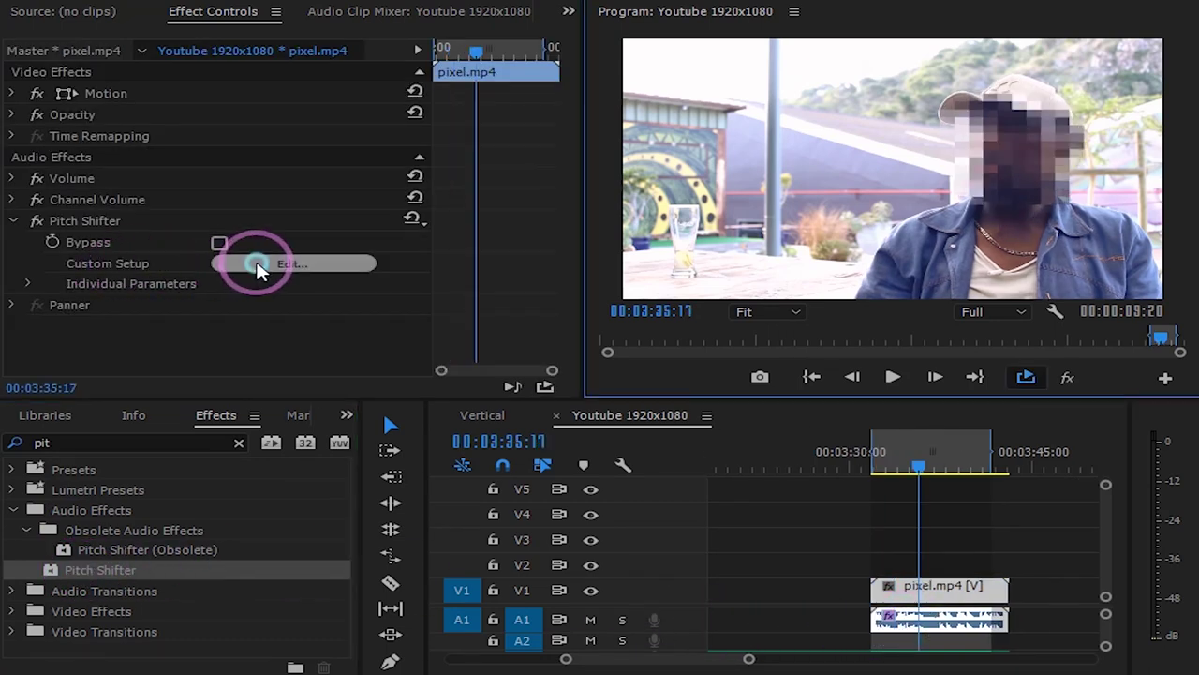
# Step: Apply the Angry Gerbil pitch preset and play back the shifted voice
pyautogui.click(259, 266)
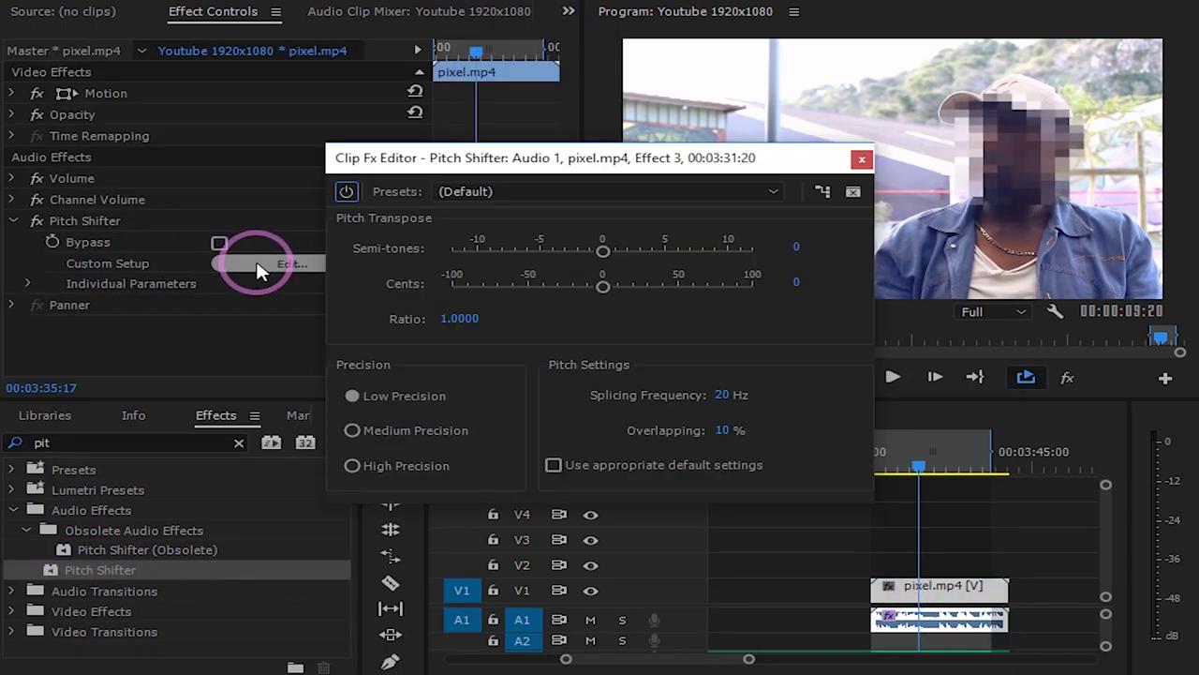
pyautogui.click(529, 191)
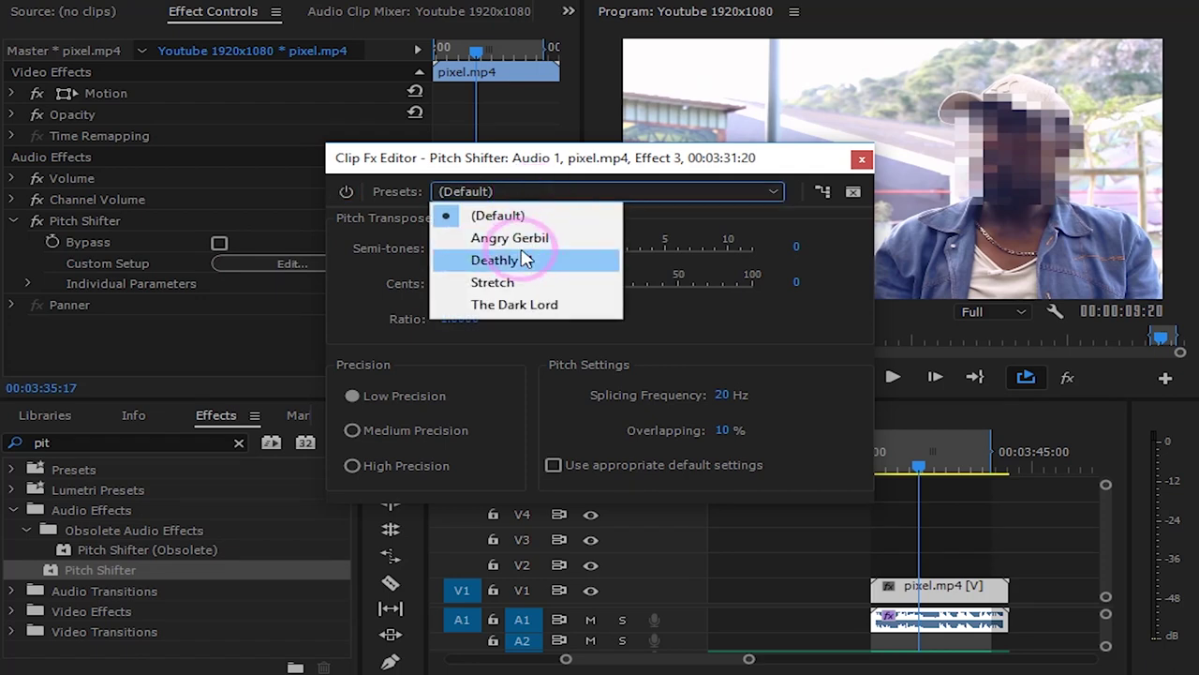
pyautogui.click(525, 240)
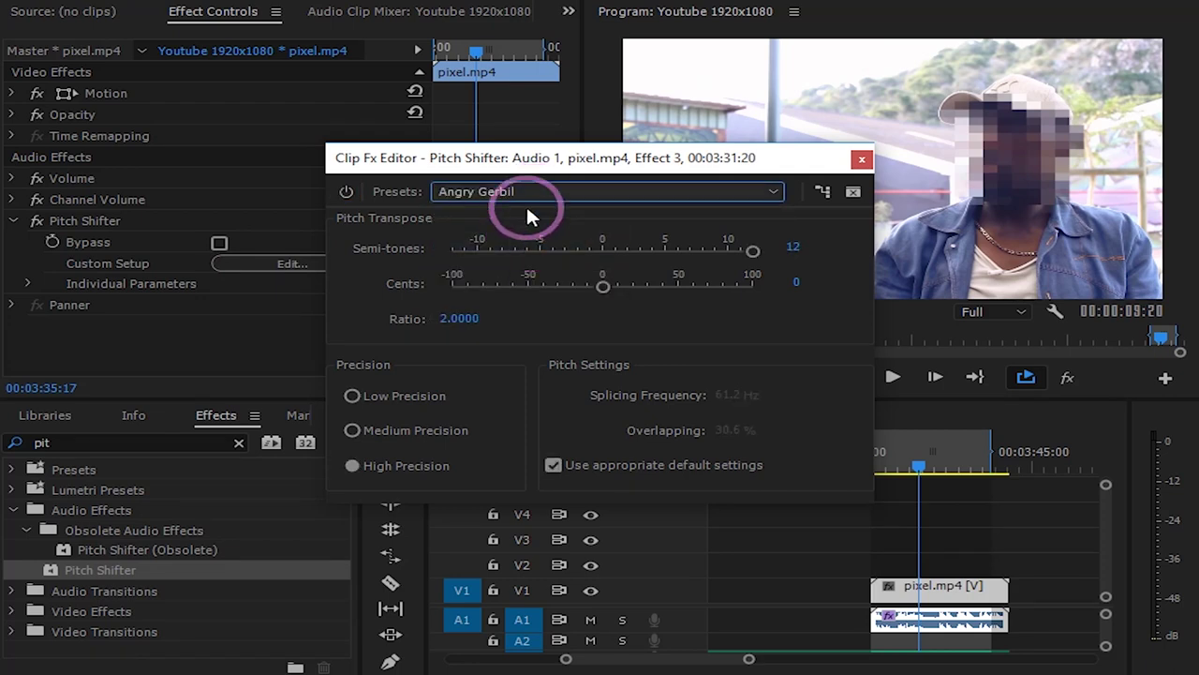
pyautogui.click(555, 191)
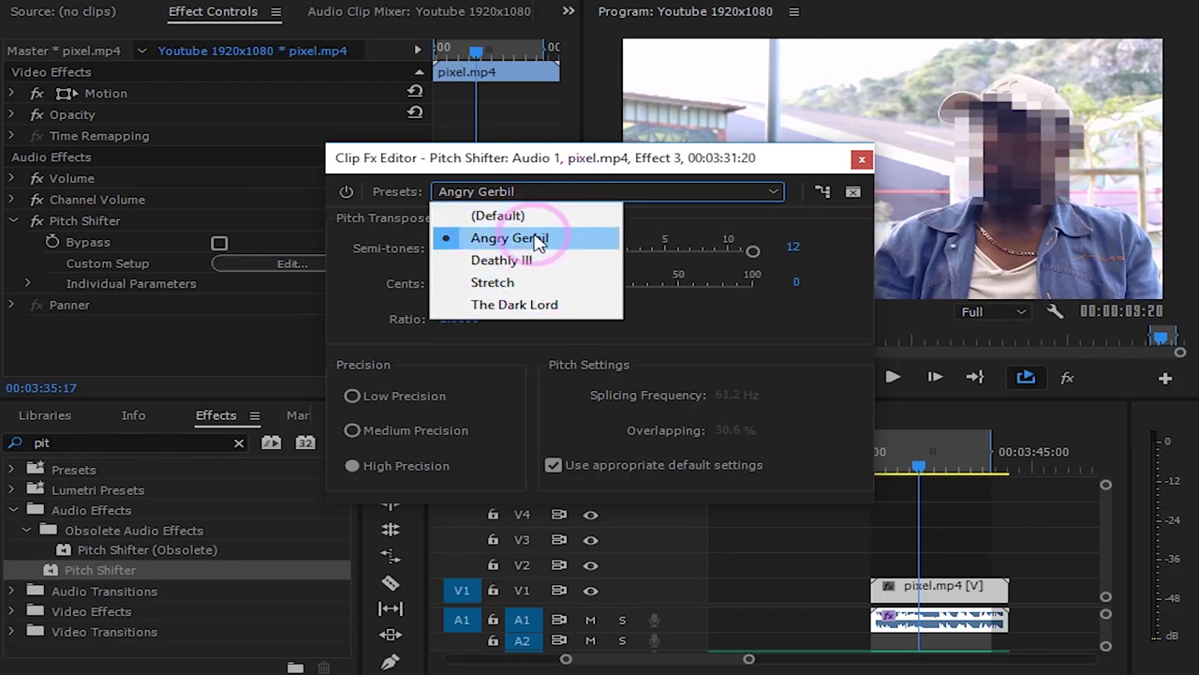
pyautogui.click(534, 238)
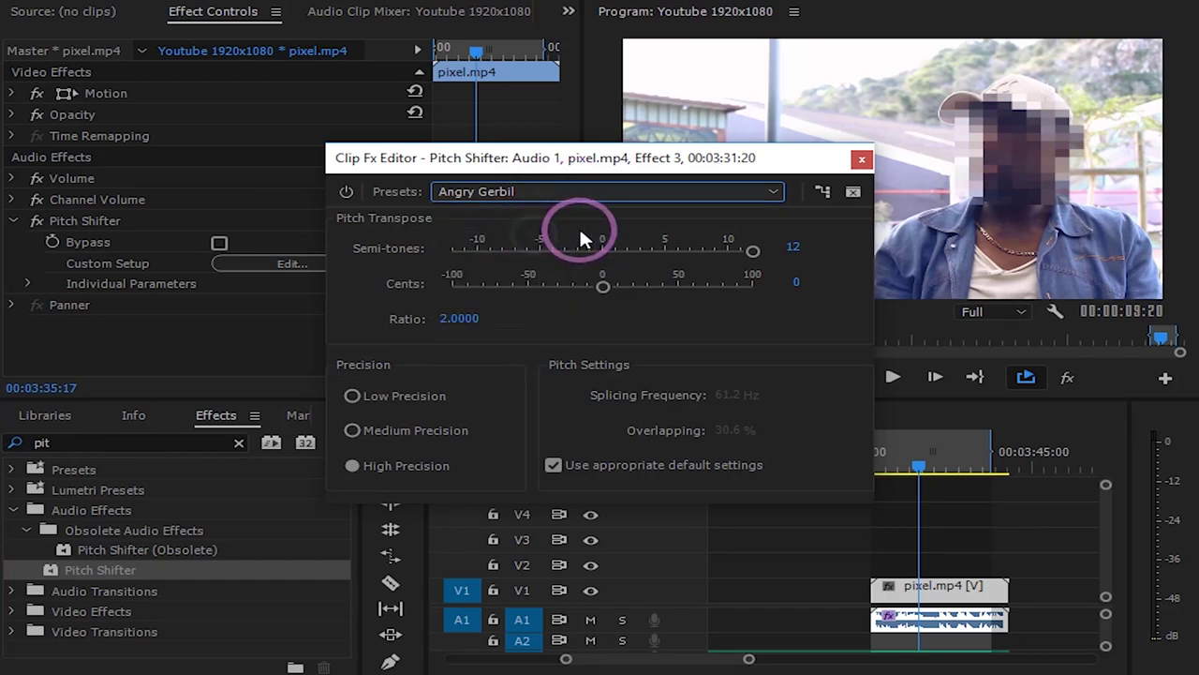
pyautogui.click(861, 160)
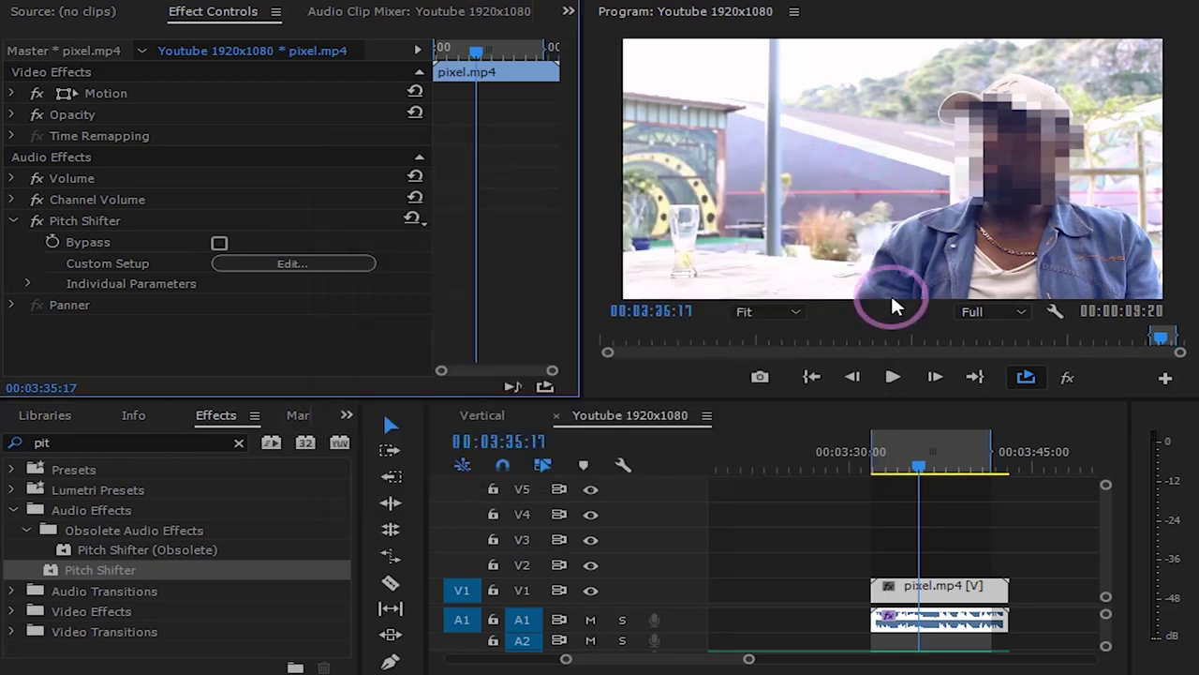
pyautogui.click(901, 373)
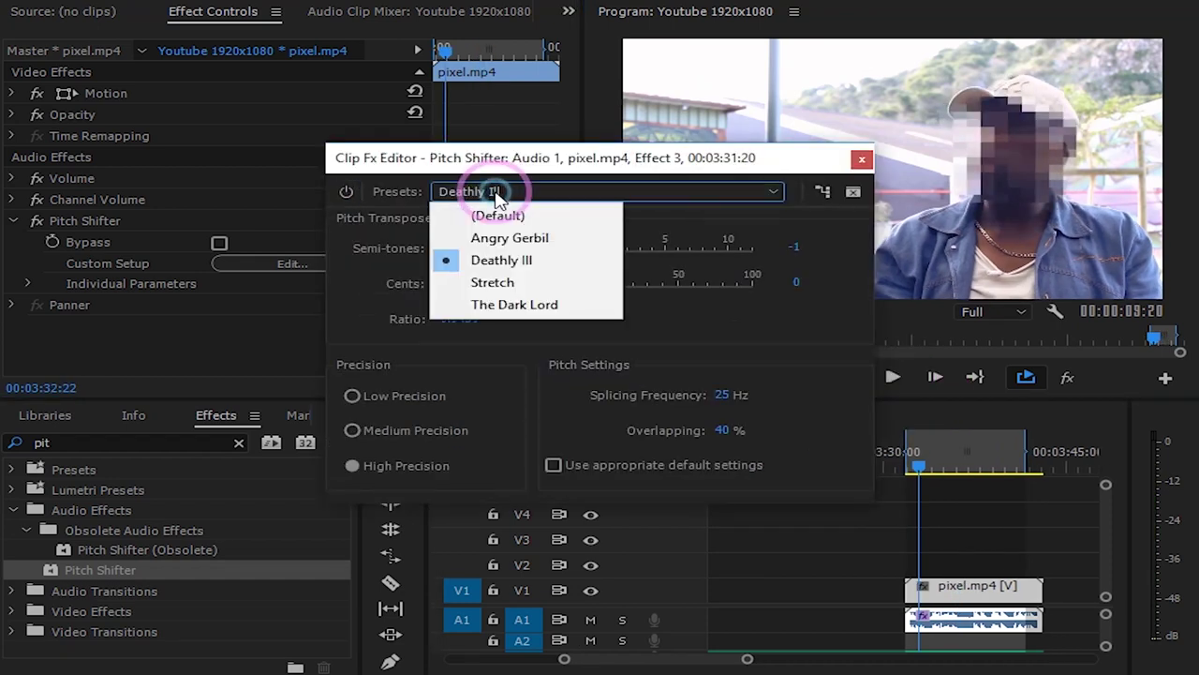
# Step: Switch to the Stretch preset and audition the voice
pyautogui.click(496, 282)
pyautogui.click(861, 162)
pyautogui.click(895, 375)
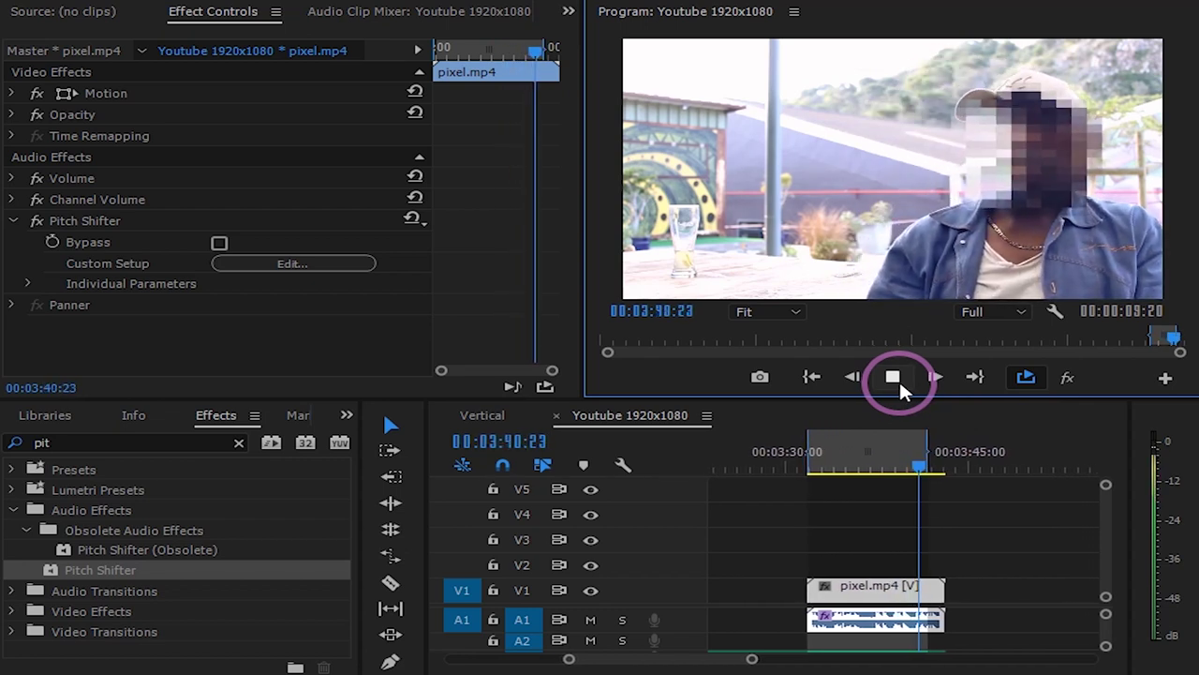
pyautogui.click(895, 377)
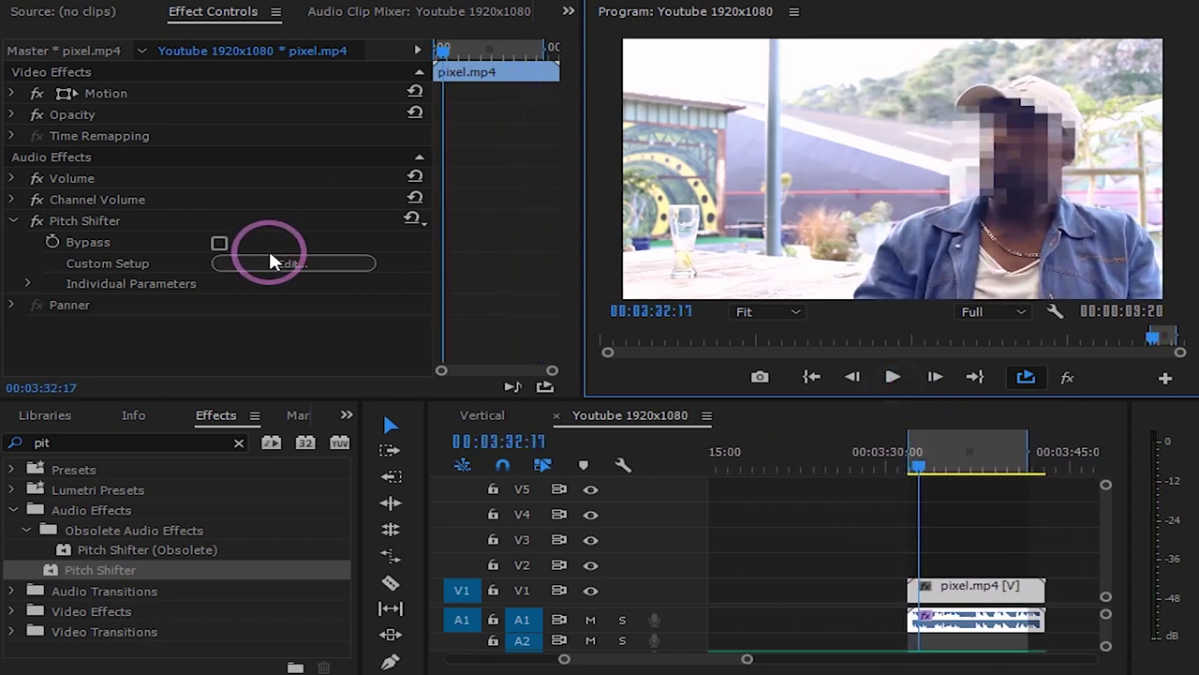
# Step: Apply The Dark Lord preset, lowering the voice 12 semitones, and play it back
pyautogui.click(293, 264)
pyautogui.click(509, 191)
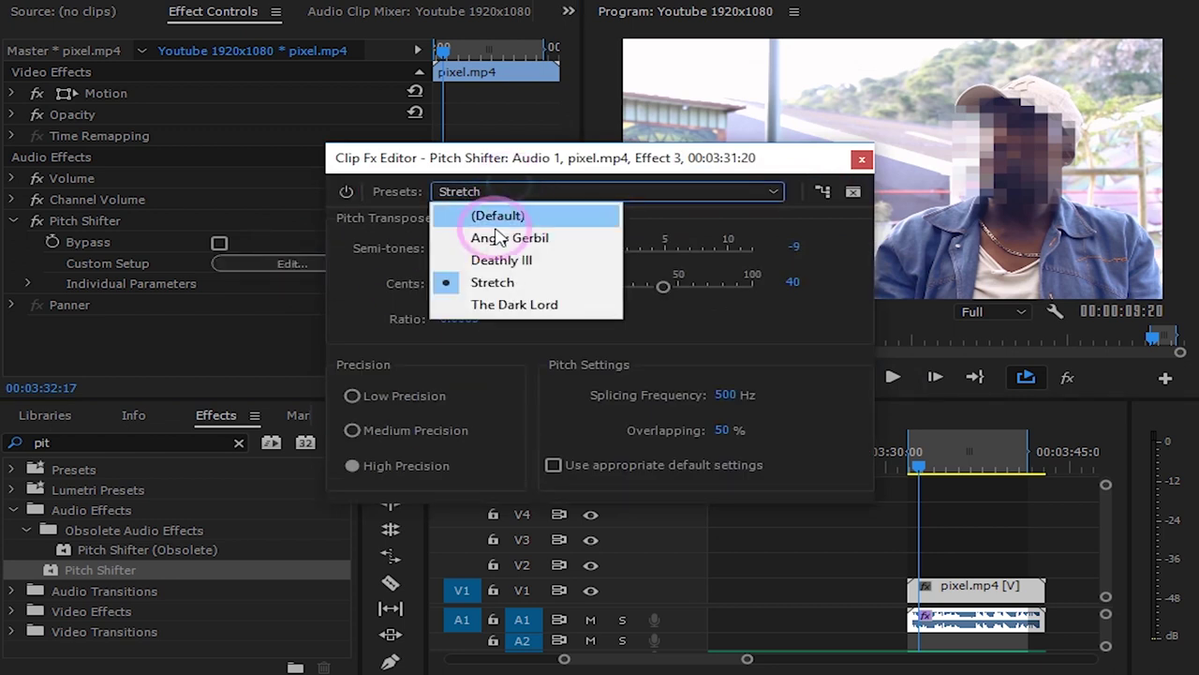
pyautogui.click(497, 304)
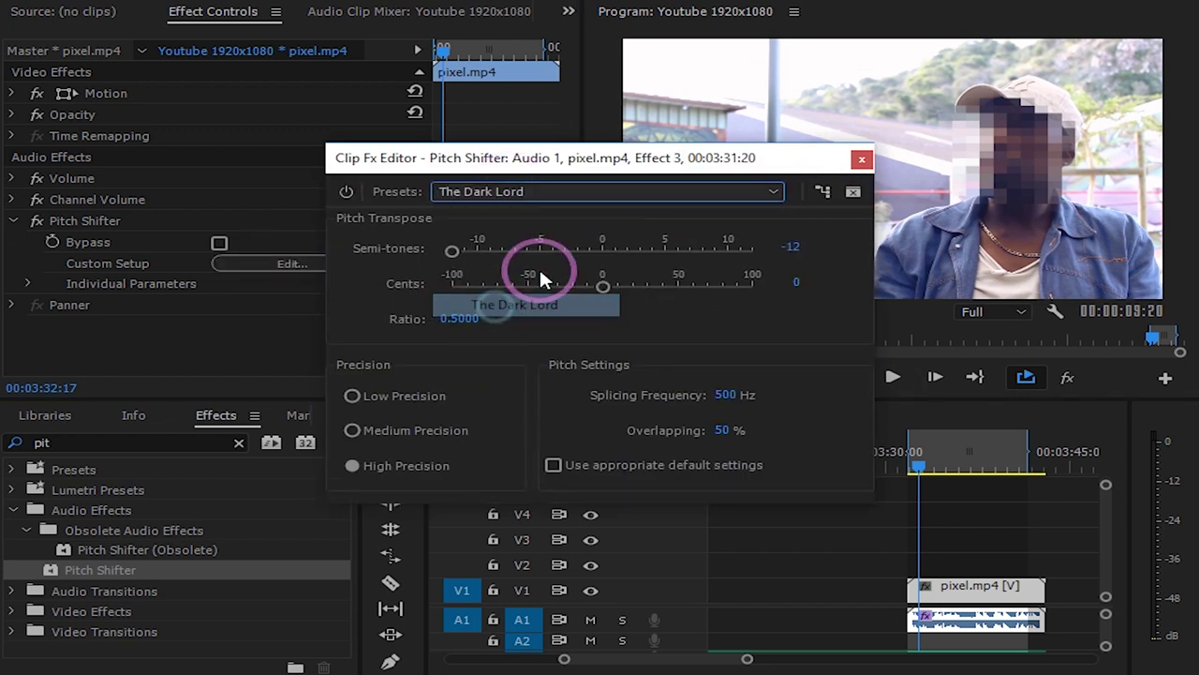
pyautogui.click(861, 160)
pyautogui.click(894, 378)
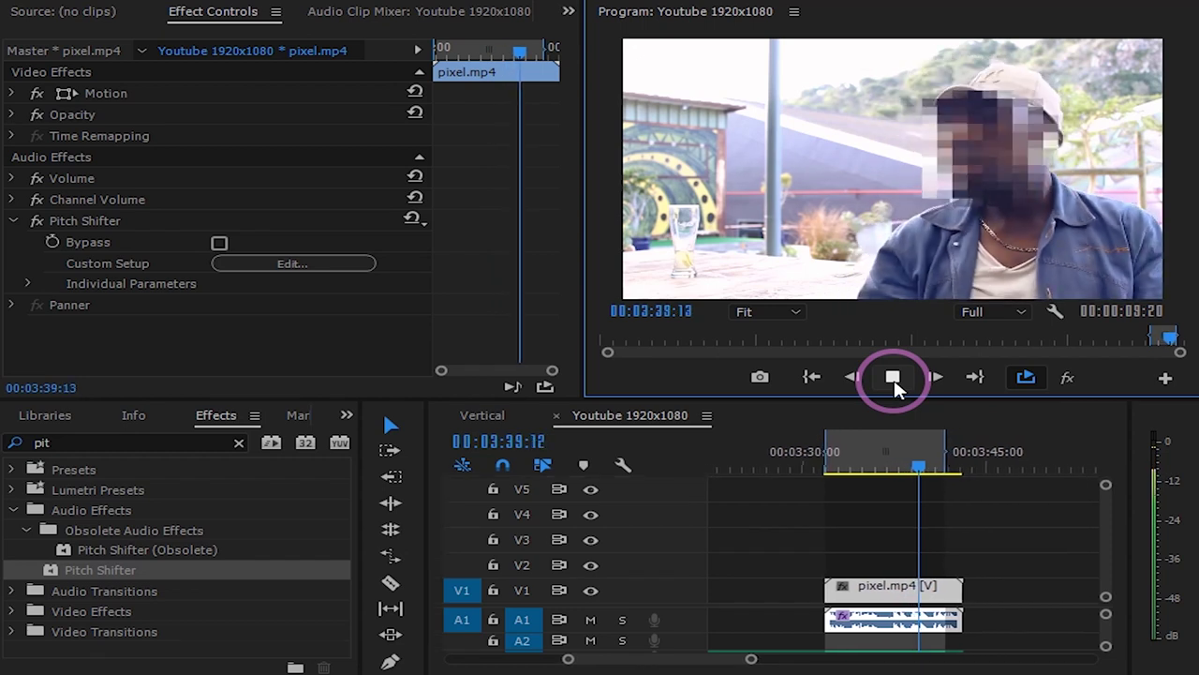
pyautogui.click(893, 377)
pyautogui.click(271, 263)
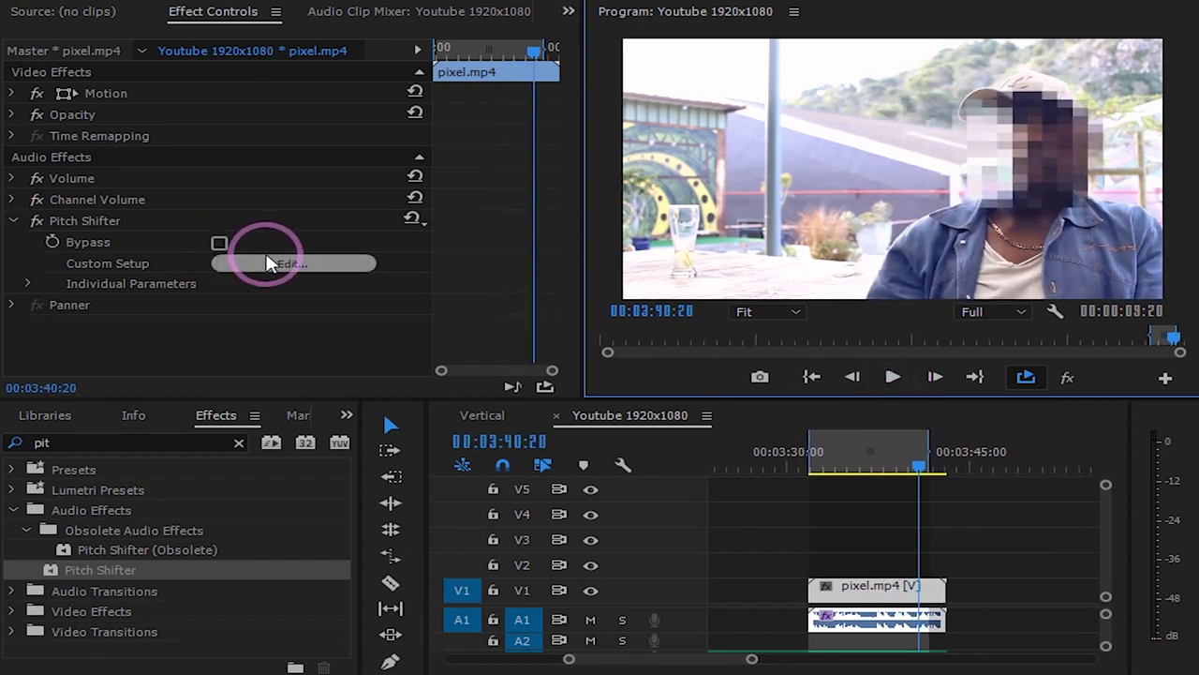
# Step: Reset the Pitch Shifter to the (Default) preset
pyautogui.click(558, 191)
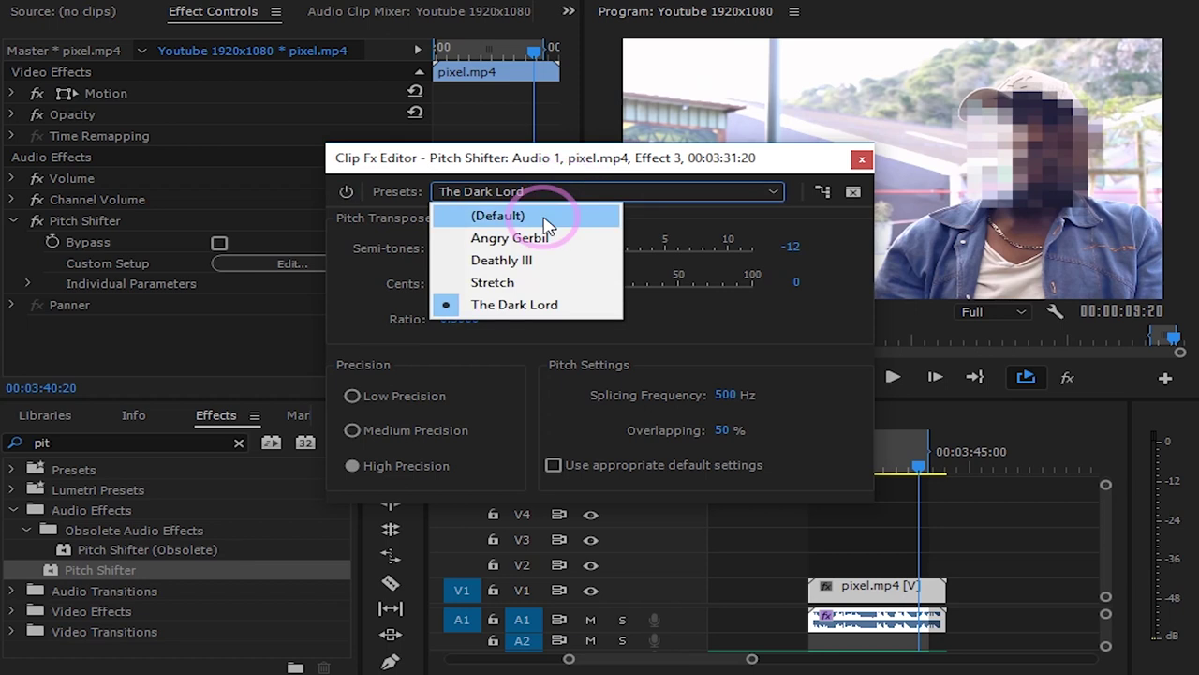
pyautogui.click(543, 215)
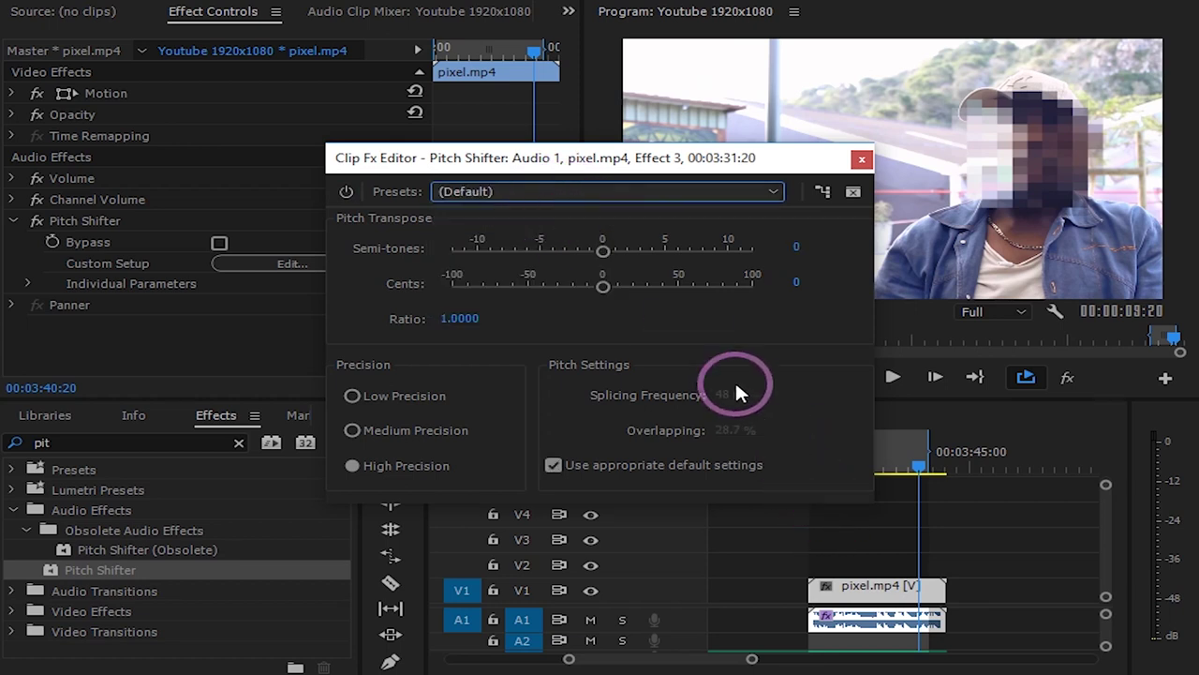
pyautogui.moveTo(658, 165); pyautogui.dragTo(575, 139)
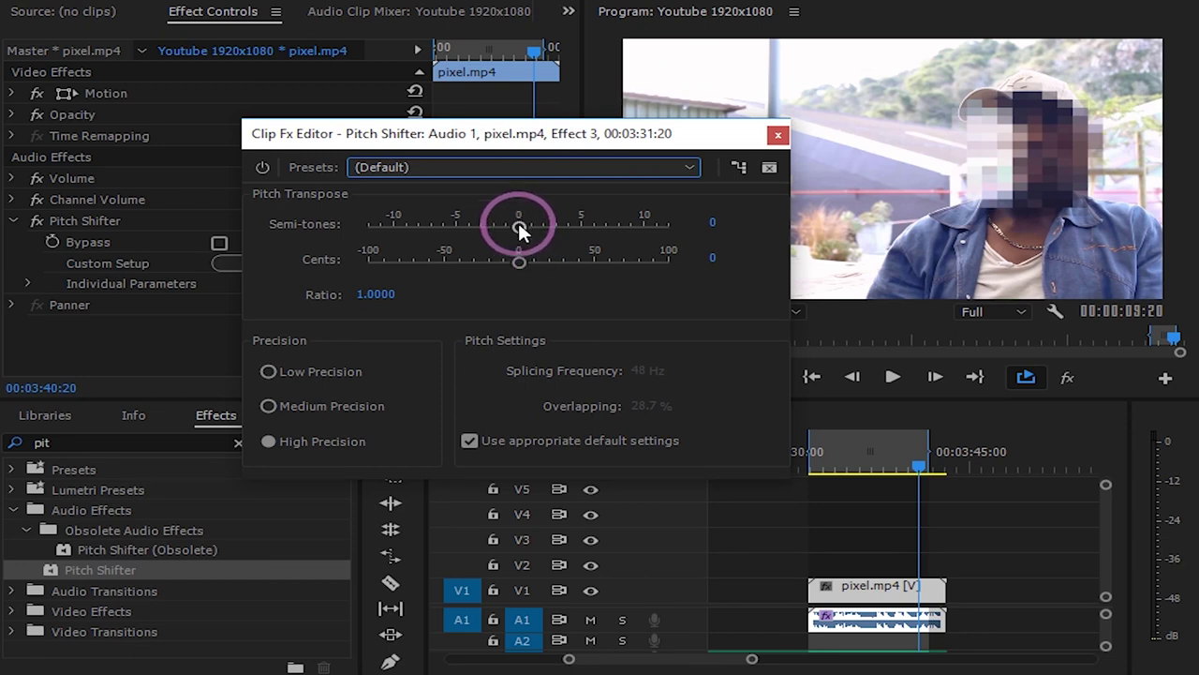
# Step: Lower the interview voice to -6 semitones, checking it during playback
pyautogui.moveTo(518, 225); pyautogui.dragTo(458, 234)
pyautogui.click(891, 375)
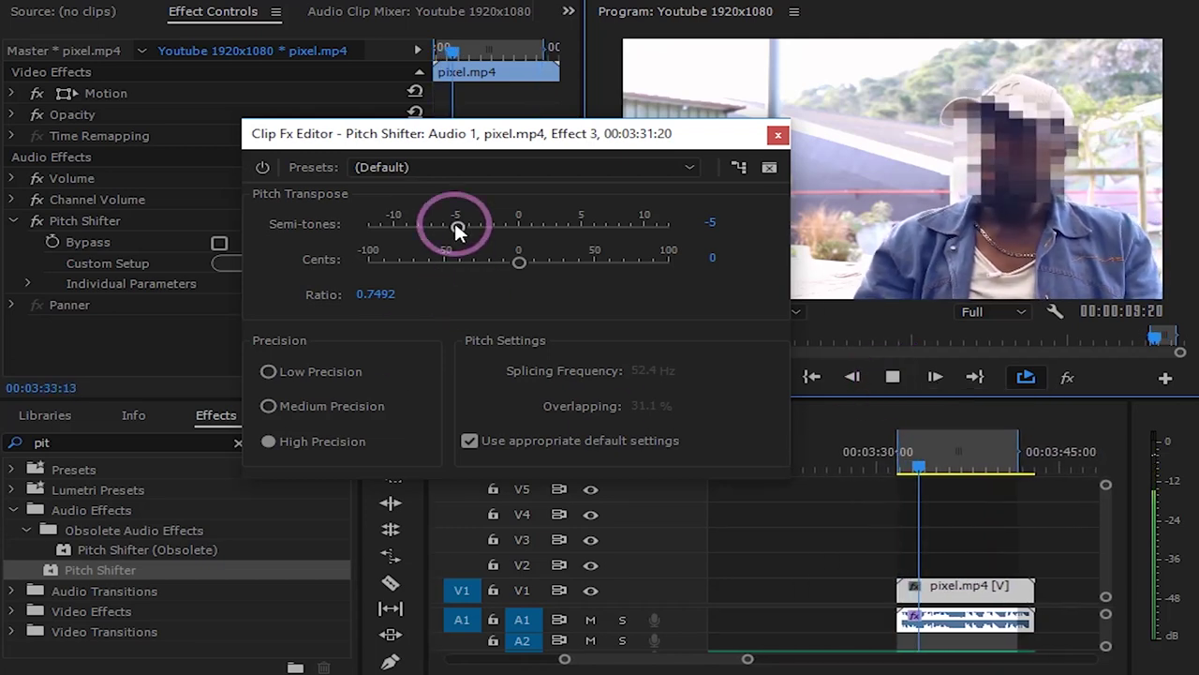
pyautogui.moveTo(458, 231)
pyautogui.mouseDown()
pyautogui.moveTo(431, 225)
pyautogui.moveTo(565, 236)
pyautogui.moveTo(586, 225)
pyautogui.moveTo(438, 229)
pyautogui.mouseUp()
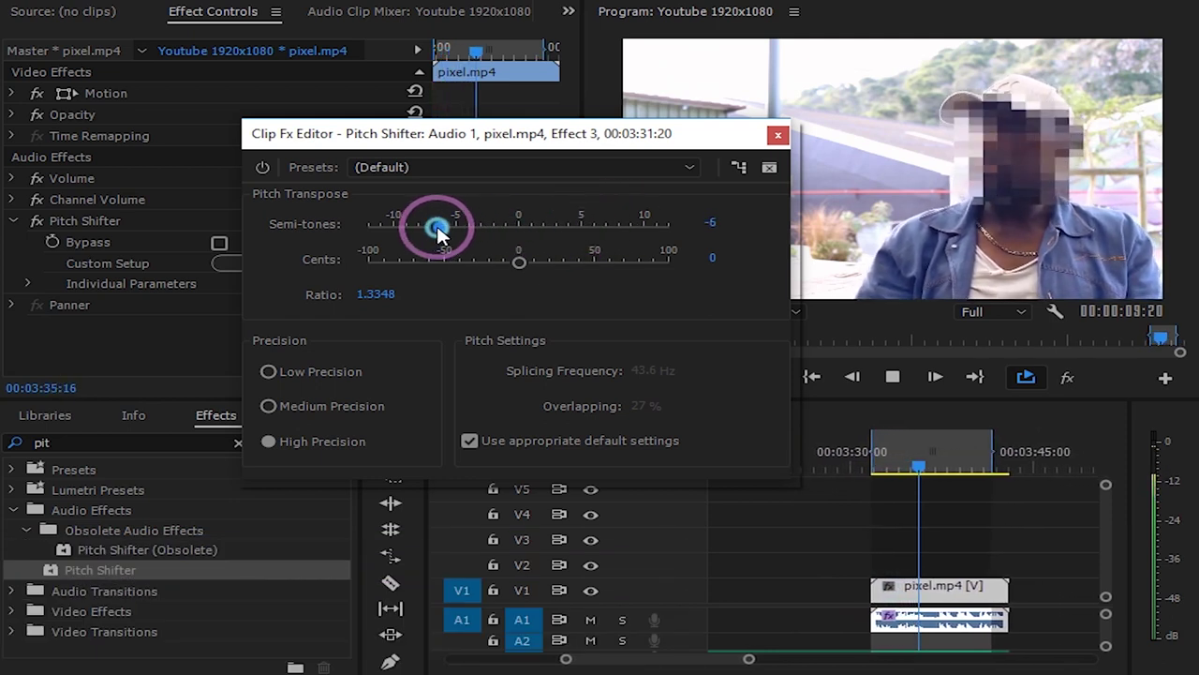